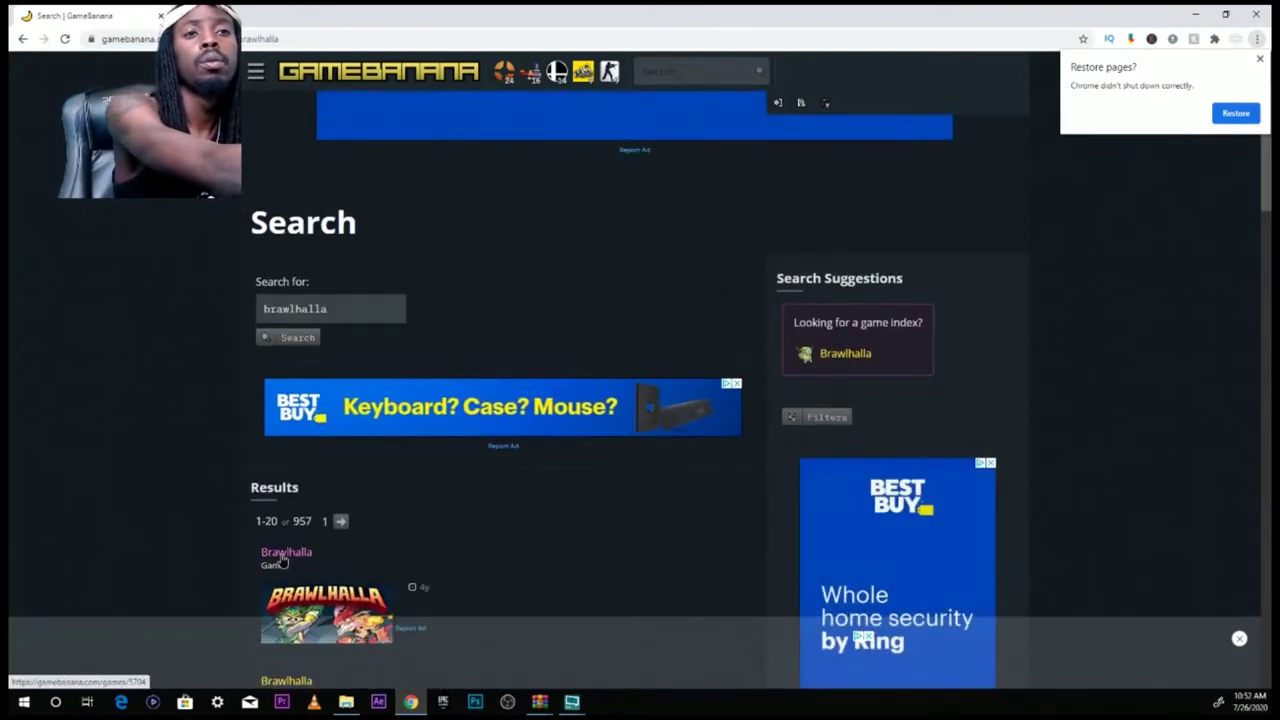
Open the Brawlhalla game page from the search results and go to the "Cloud Strife Enters Valhalla!" skin mod.
{"action": "left_click", "coordinate": [282, 558]}
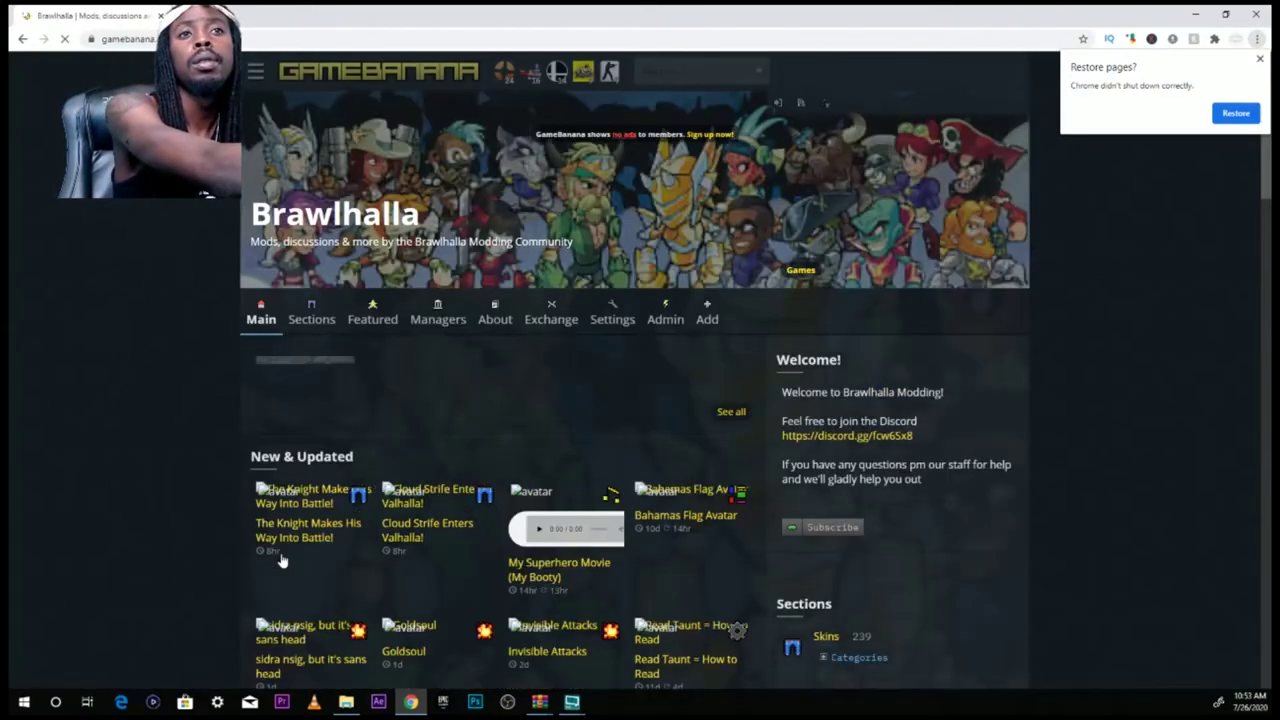
{"action": "scroll", "coordinate": [321, 394], "scroll_direction": "down", "scroll_amount": 6}
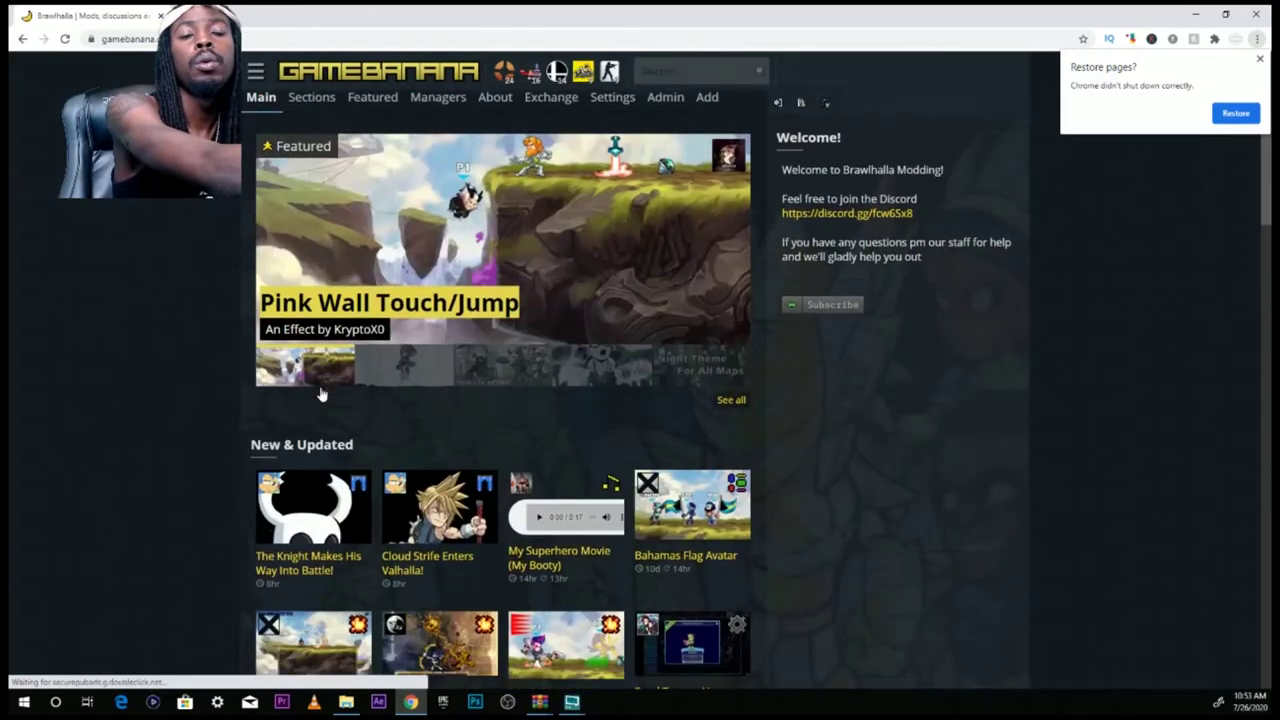
{"action": "scroll", "coordinate": [322, 396], "scroll_direction": "up", "scroll_amount": 1}
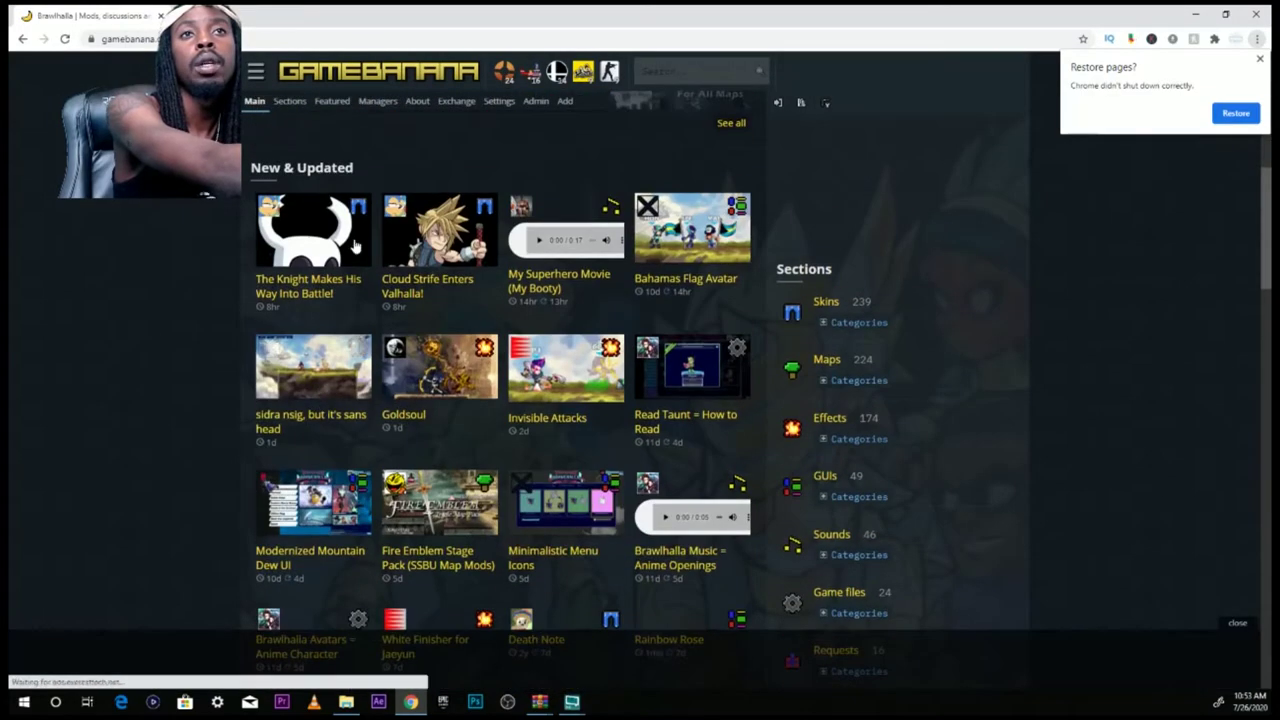
{"action": "left_click", "coordinate": [414, 289]}
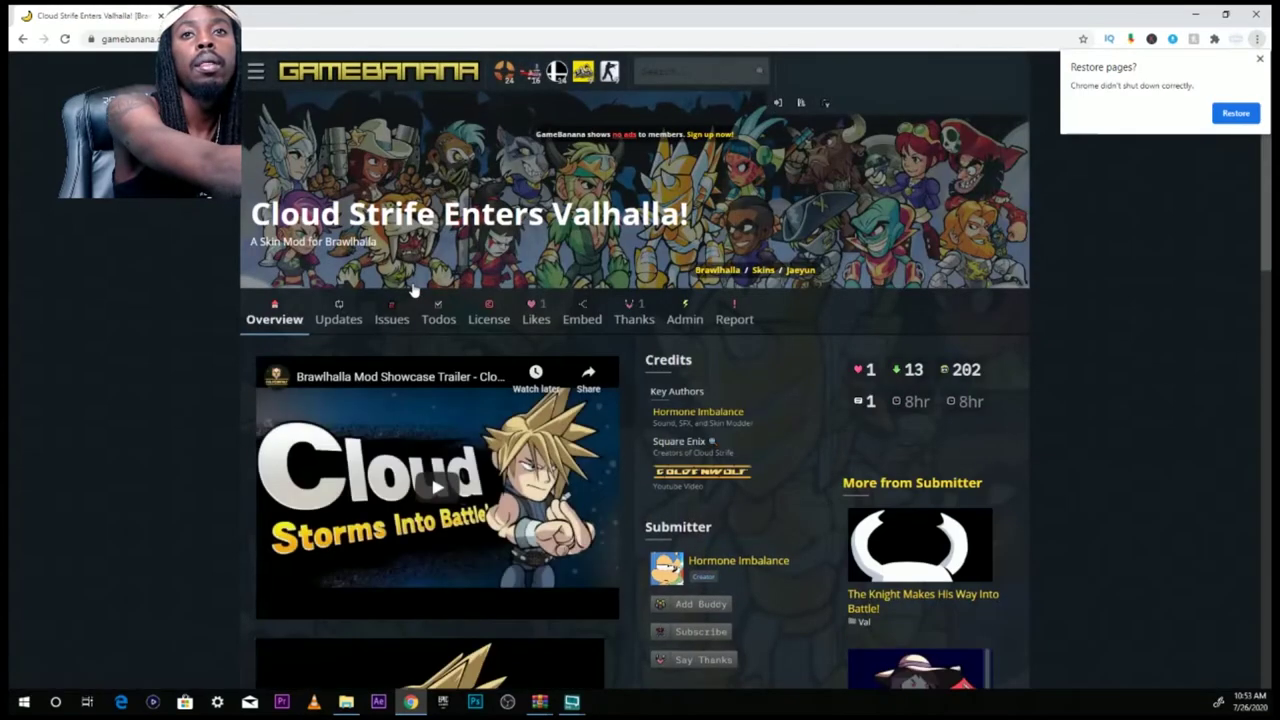
Examine the Cloud Strife mod page, including its preview images, description and downloadable files.
{"action": "scroll", "coordinate": [414, 289], "scroll_direction": "down", "scroll_amount": 1}
{"action": "scroll", "coordinate": [414, 289], "scroll_direction": "down", "scroll_amount": 4}
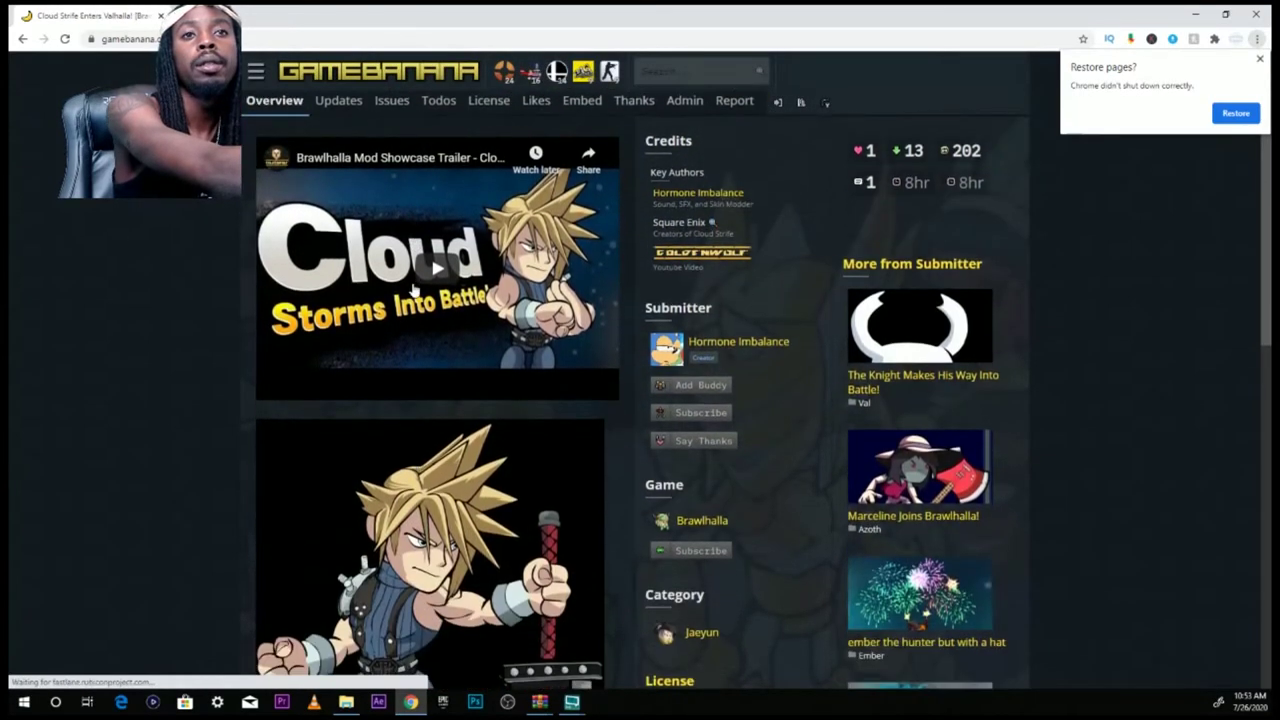
{"action": "scroll", "coordinate": [414, 289], "scroll_direction": "down", "scroll_amount": 2}
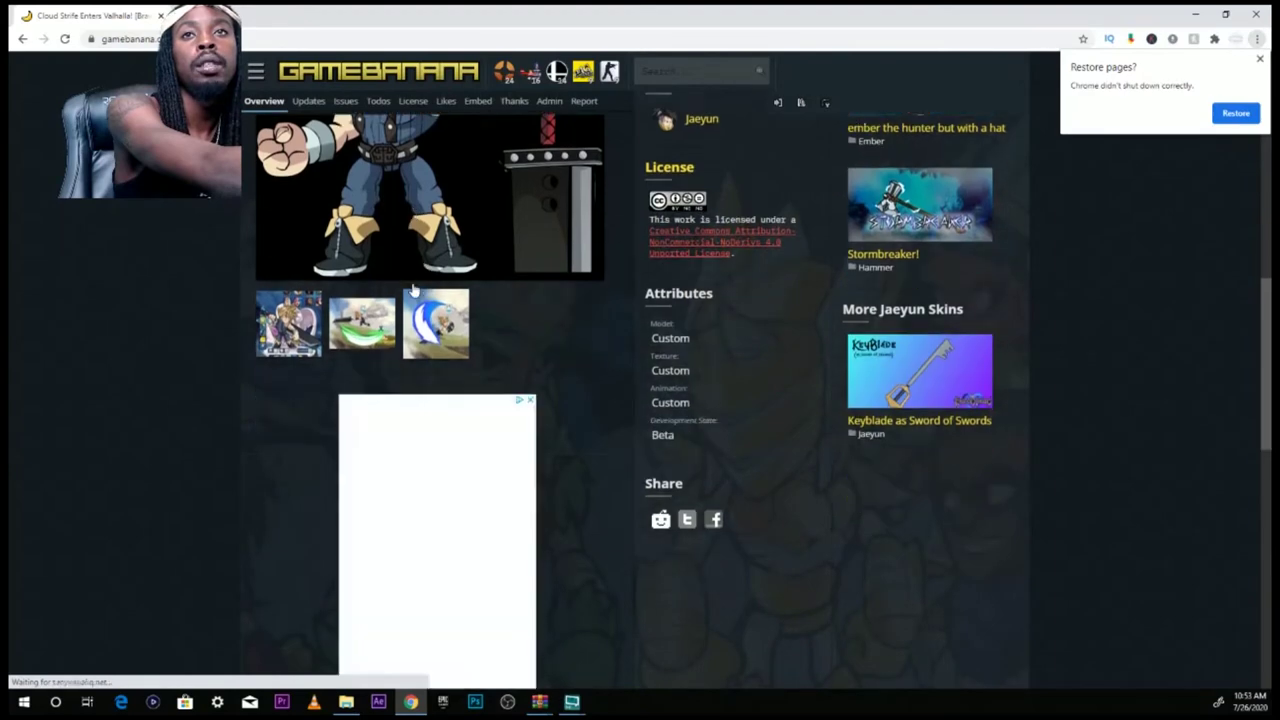
{"action": "scroll", "coordinate": [414, 289], "scroll_direction": "up", "scroll_amount": 2}
{"action": "scroll", "coordinate": [414, 289], "scroll_direction": "up", "scroll_amount": 5}
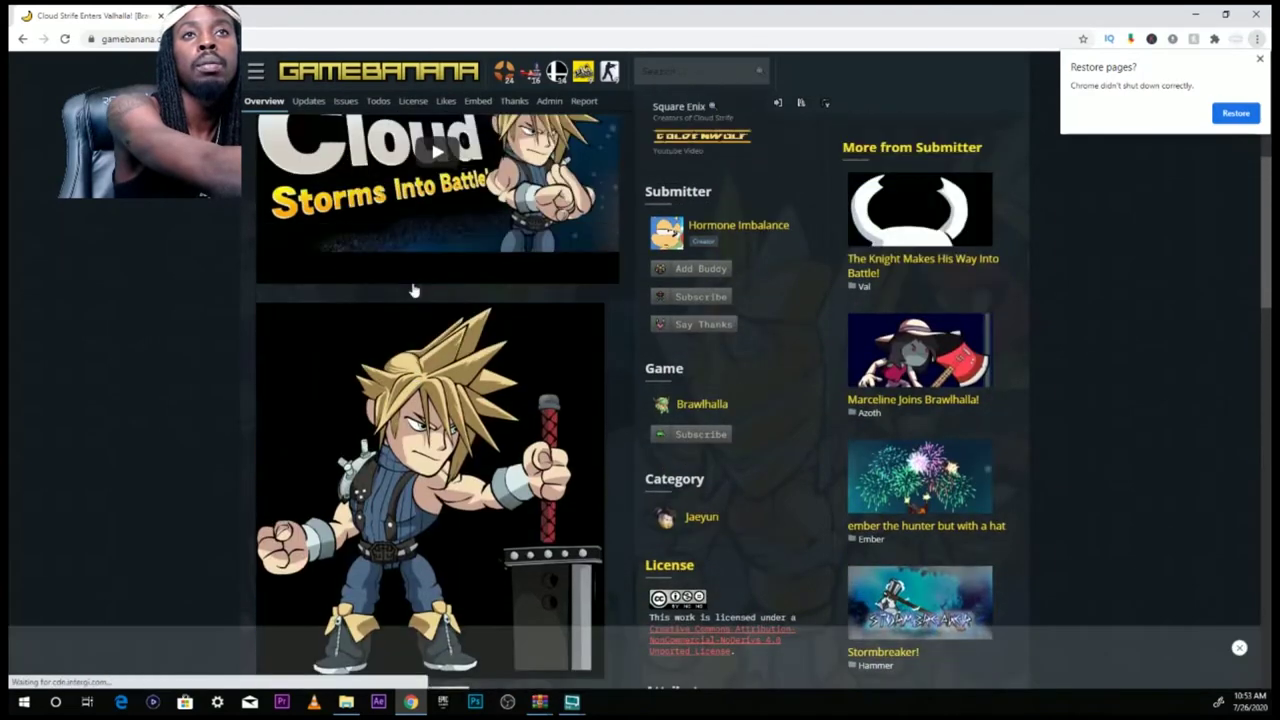
{"action": "scroll", "coordinate": [414, 289], "scroll_direction": "down", "scroll_amount": 5}
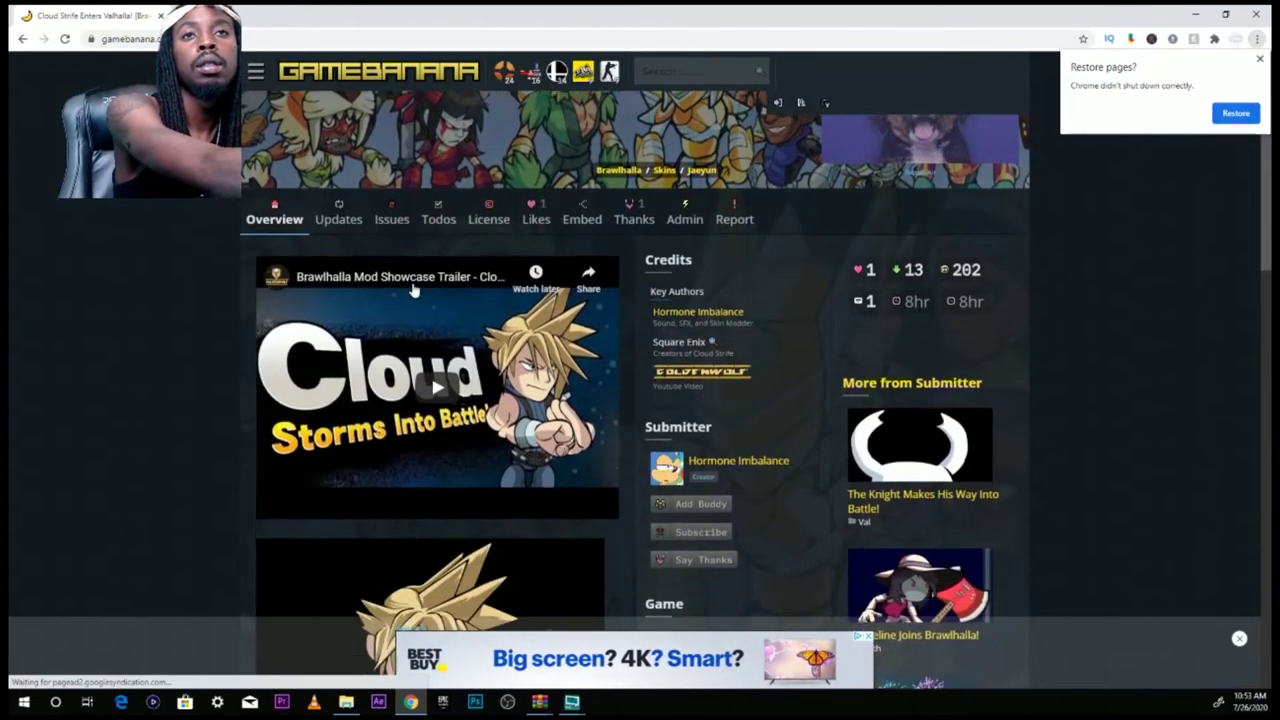
{"action": "scroll", "coordinate": [414, 289], "scroll_direction": "down", "scroll_amount": 6}
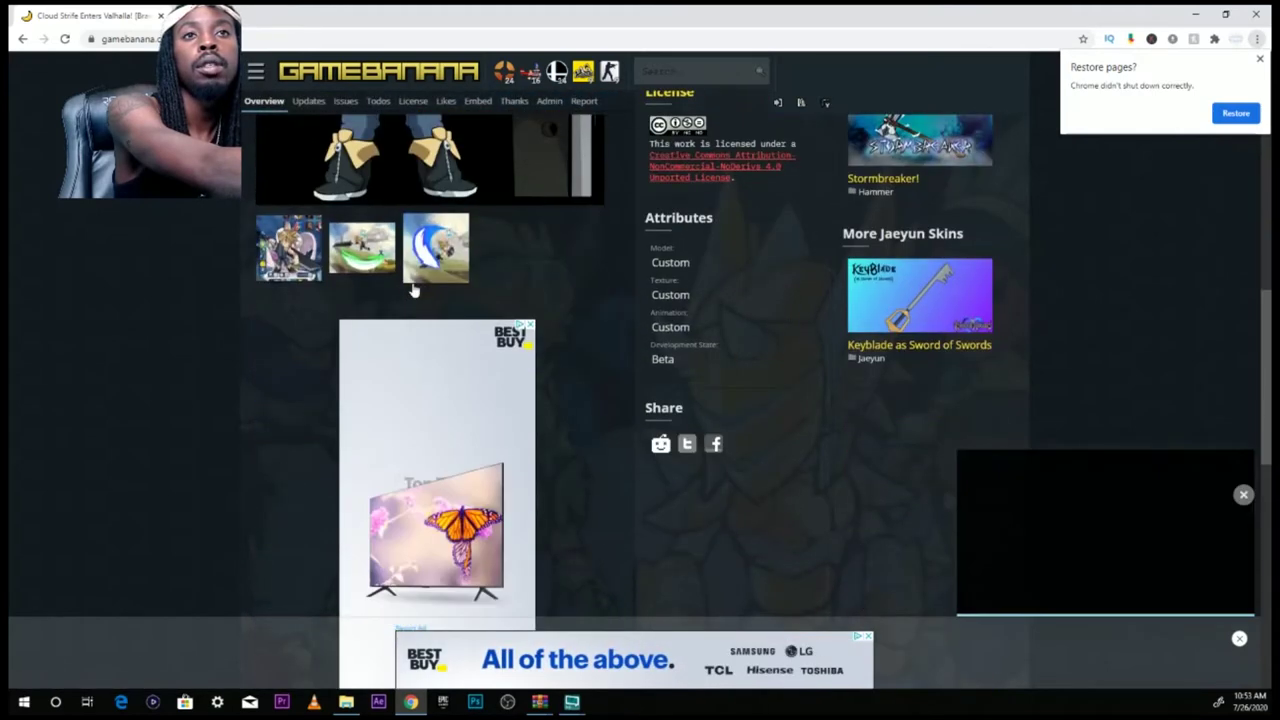
{"action": "scroll", "coordinate": [414, 289], "scroll_direction": "down", "scroll_amount": 2}
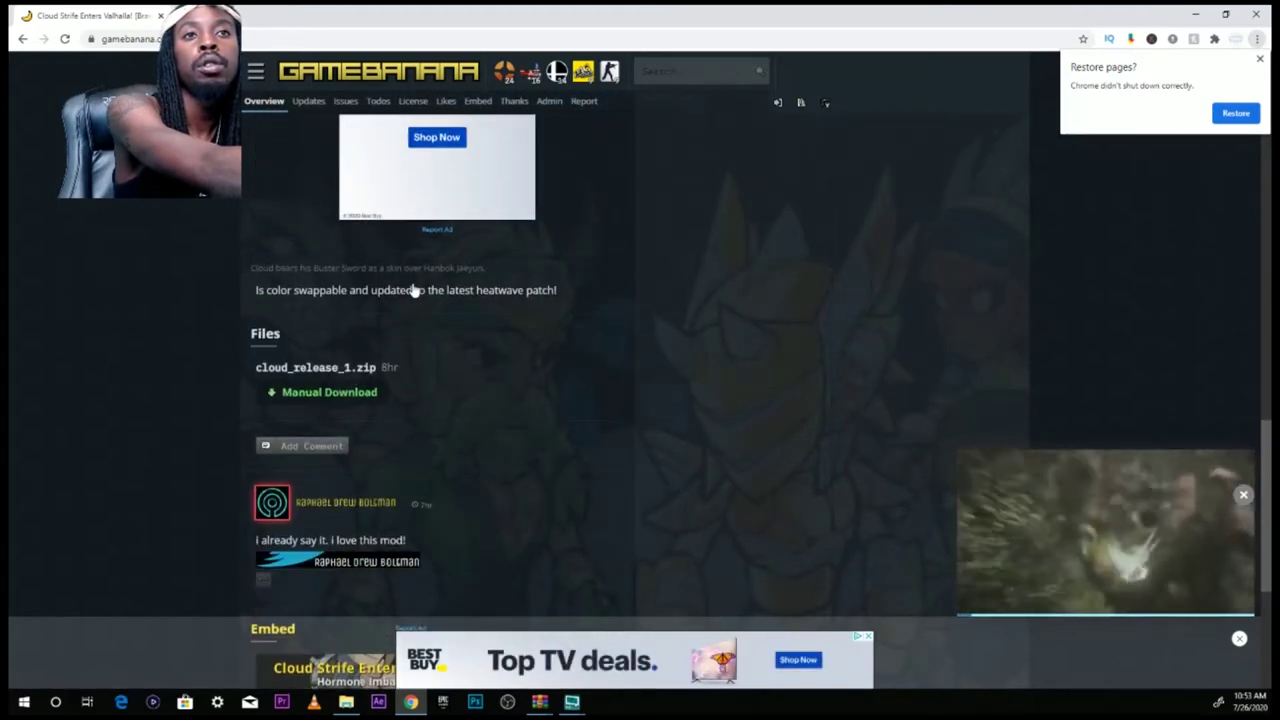
{"action": "scroll", "coordinate": [414, 289], "scroll_direction": "down", "scroll_amount": 2}
{"action": "scroll", "coordinate": [414, 289], "scroll_direction": "up", "scroll_amount": 1}
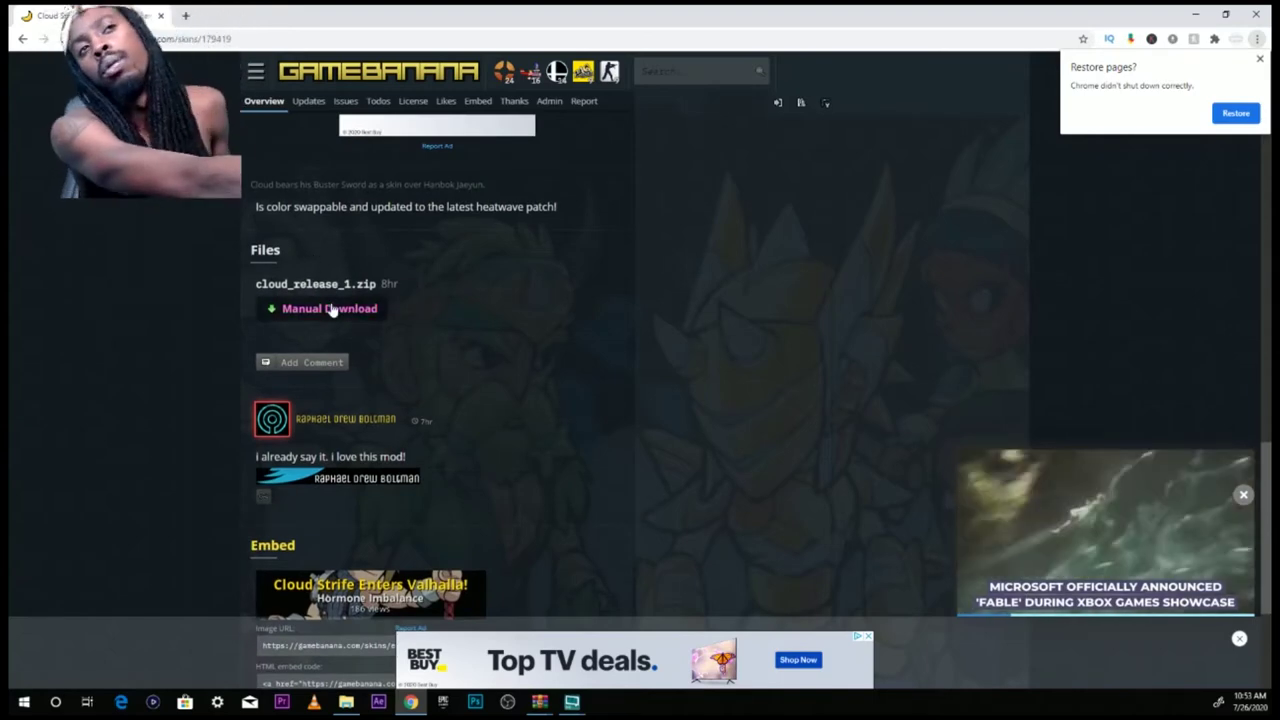
Open the manual download page for cloud_release_1.zip and download the archive.
{"action": "scroll", "coordinate": [330, 305], "scroll_direction": "down", "scroll_amount": 1}
{"action": "left_click", "coordinate": [337, 247]}
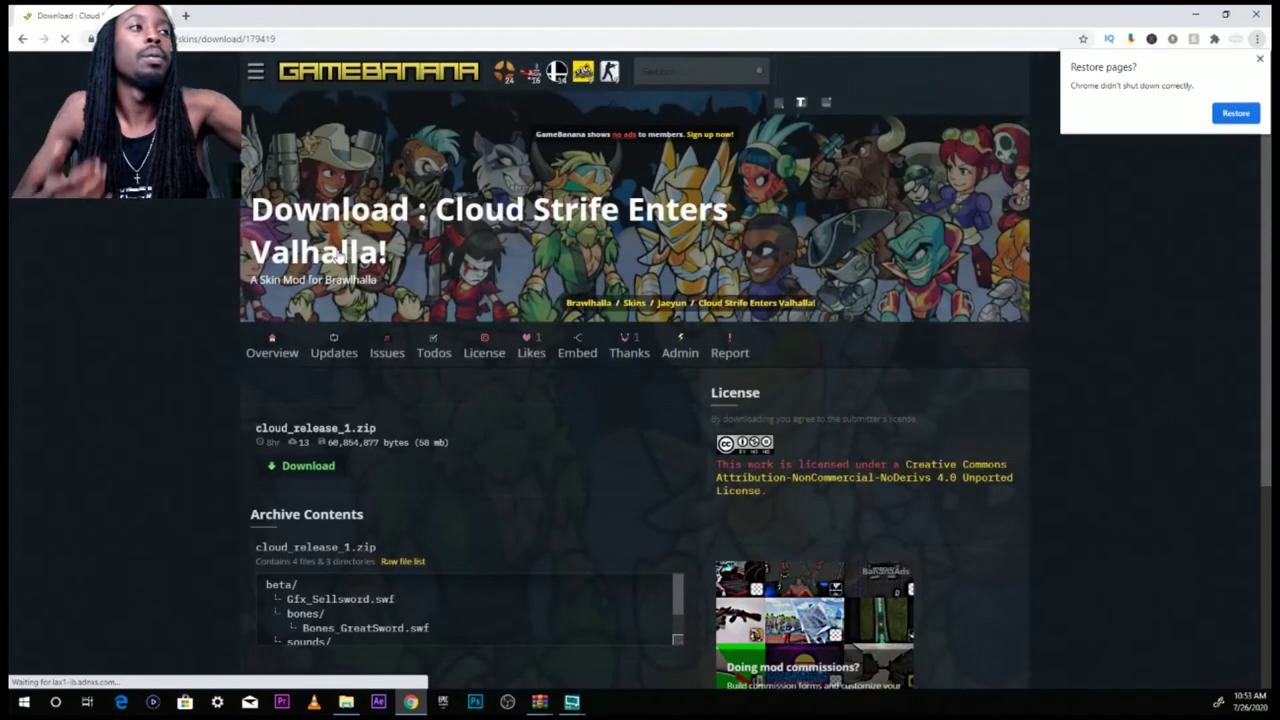
{"action": "scroll", "coordinate": [499, 517], "scroll_direction": "down", "scroll_amount": 1}
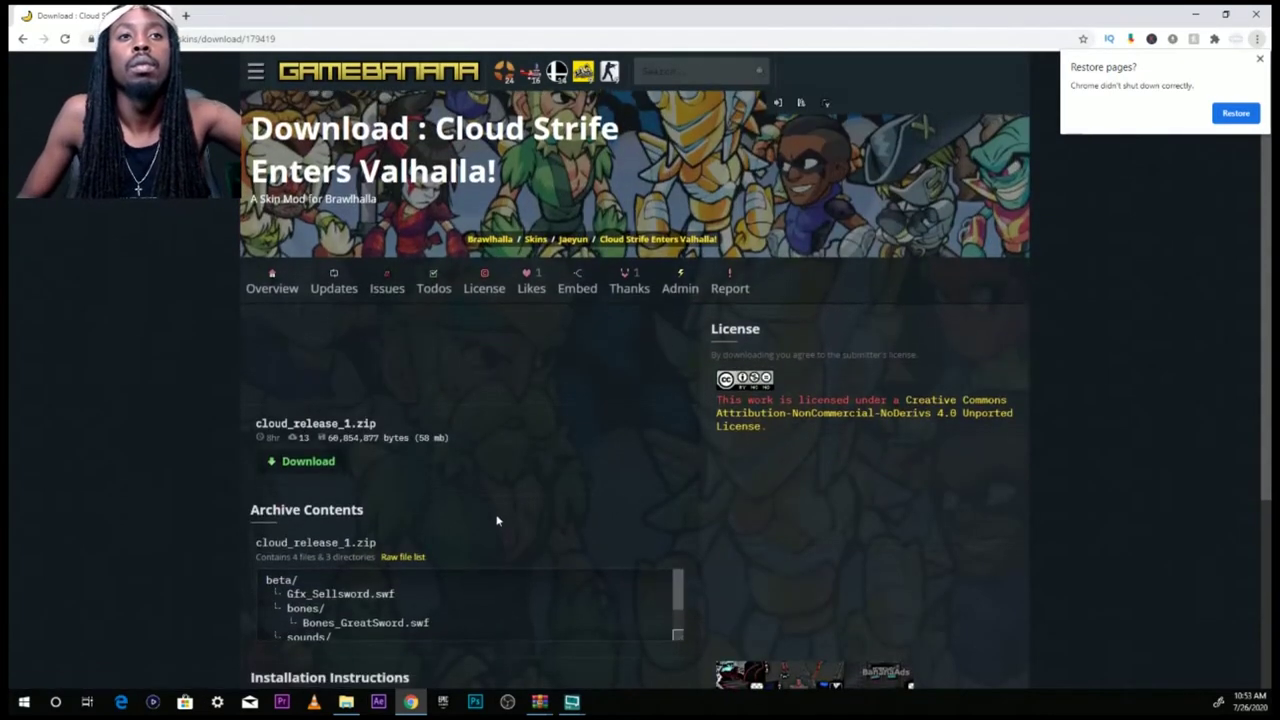
{"action": "left_click", "coordinate": [313, 462]}
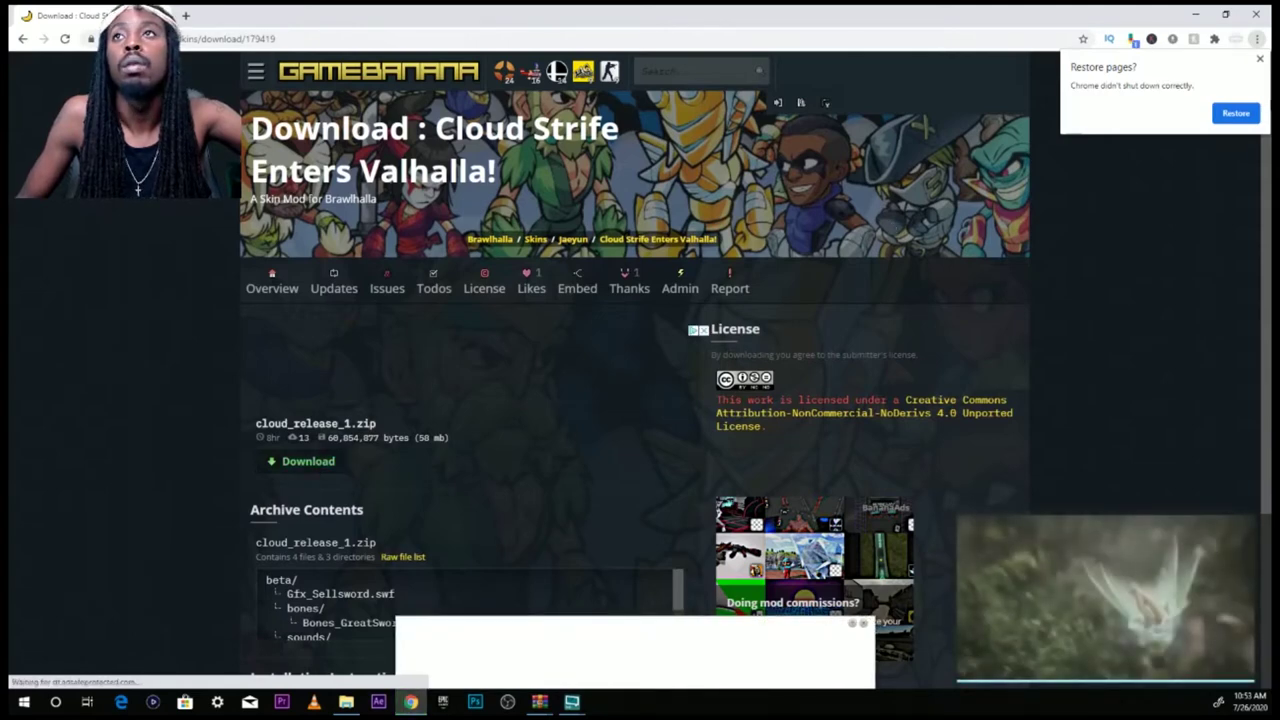
Dismiss the restore-pages prompt and show the newest download, cloud_release_1 (2).zip, in its folder from the browser's download list.
{"action": "left_click", "coordinate": [1259, 59]}
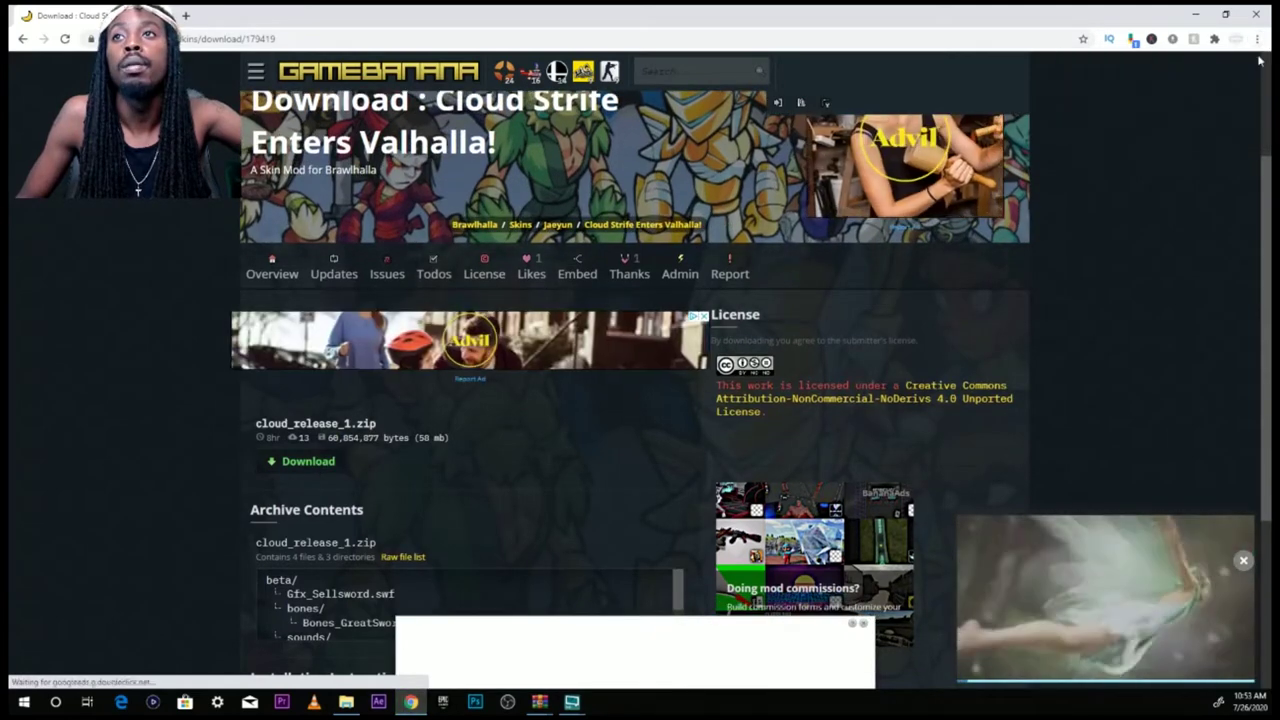
{"action": "left_click", "coordinate": [1257, 38]}
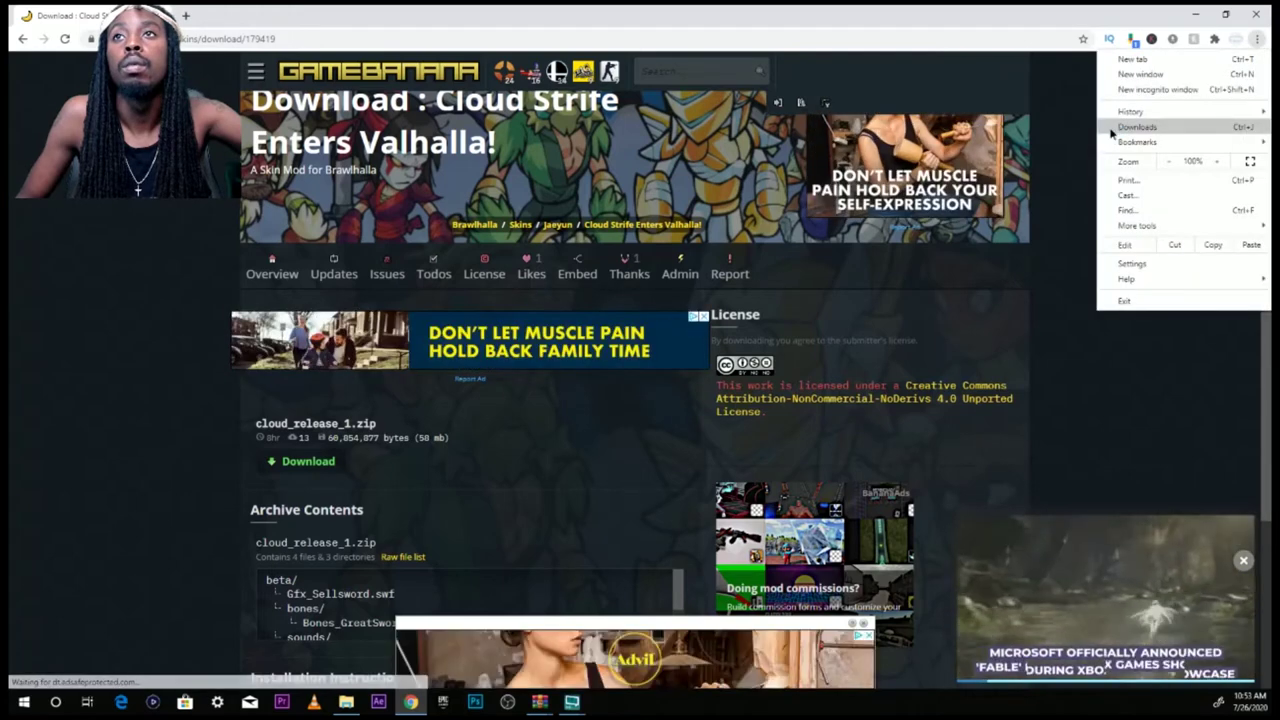
{"action": "left_click", "coordinate": [1136, 127]}
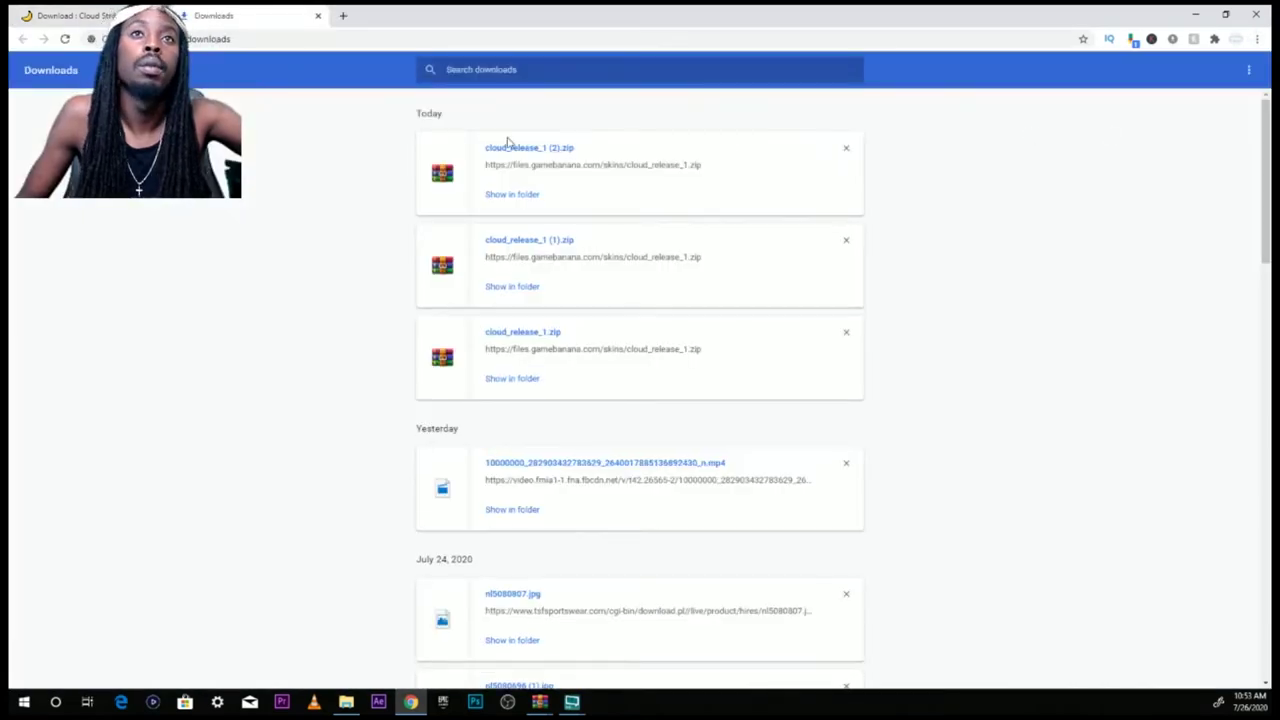
{"action": "left_click", "coordinate": [512, 195]}
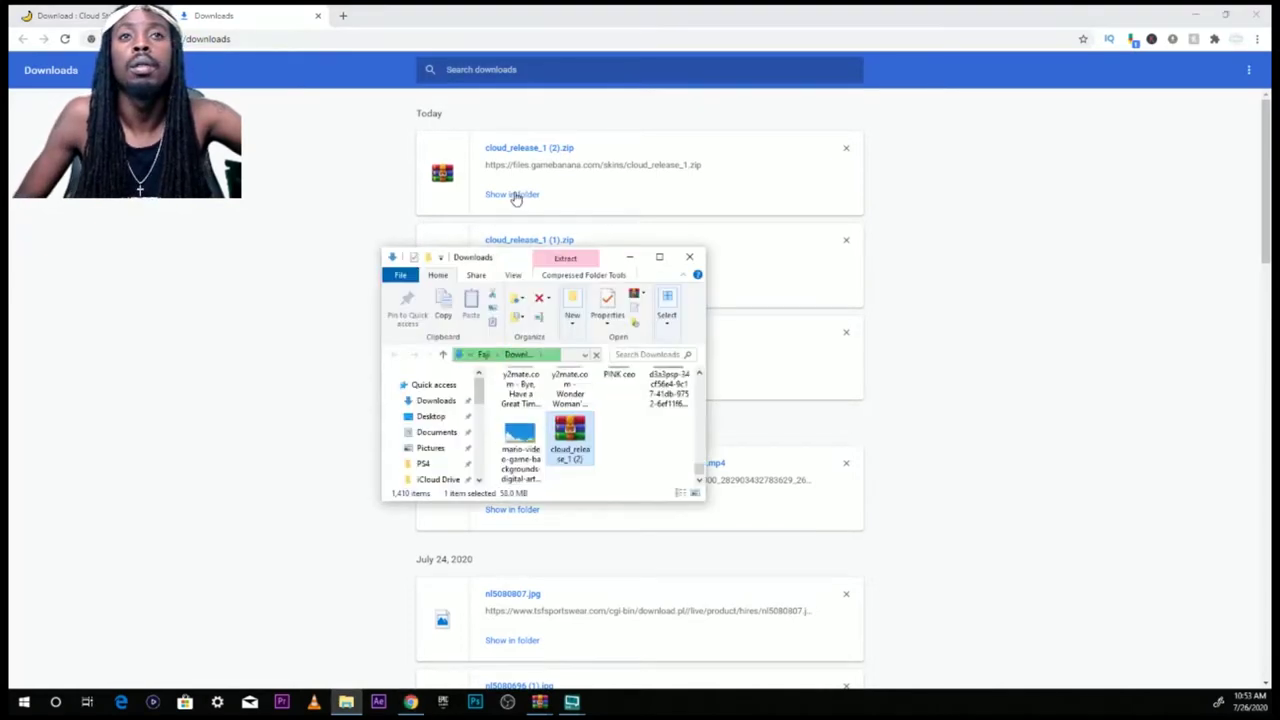
Open the cloud_release_1 (2) archive in WinRAR, dismiss the licence notice and close the Downloads folder window.
{"action": "double_click", "coordinate": [586, 445]}
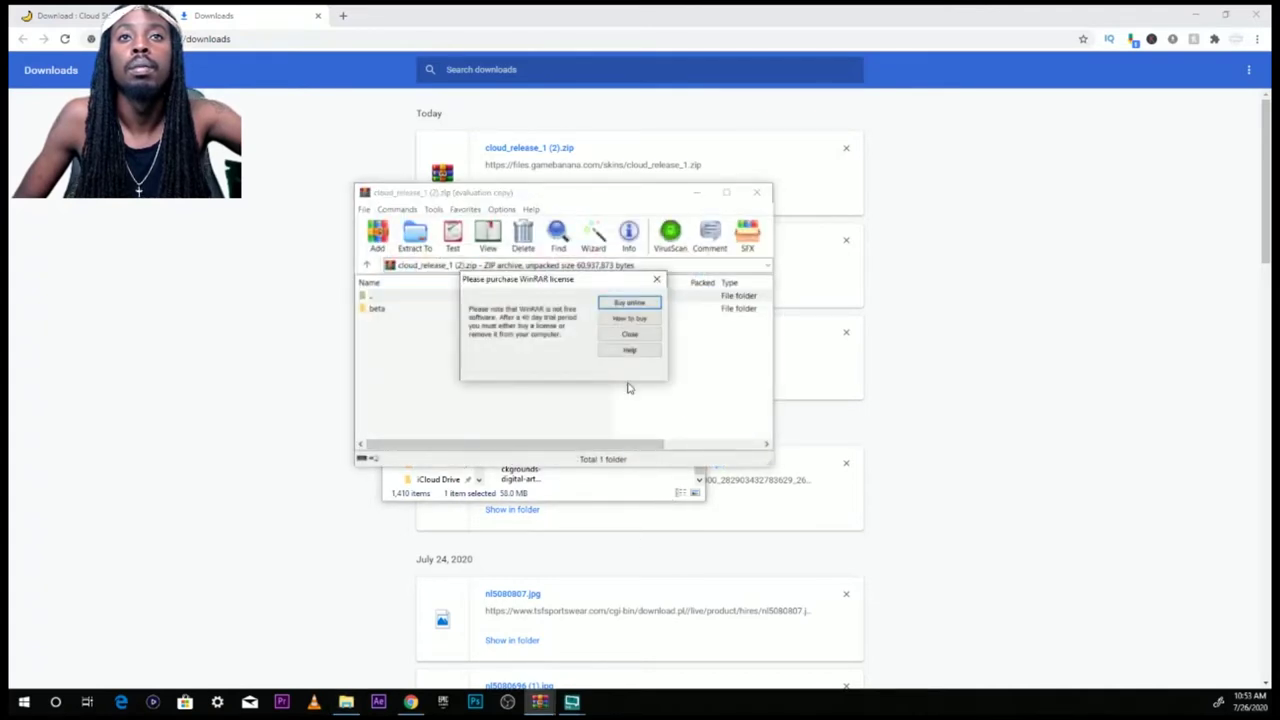
{"action": "left_click", "coordinate": [630, 340]}
{"action": "left_click", "coordinate": [651, 486]}
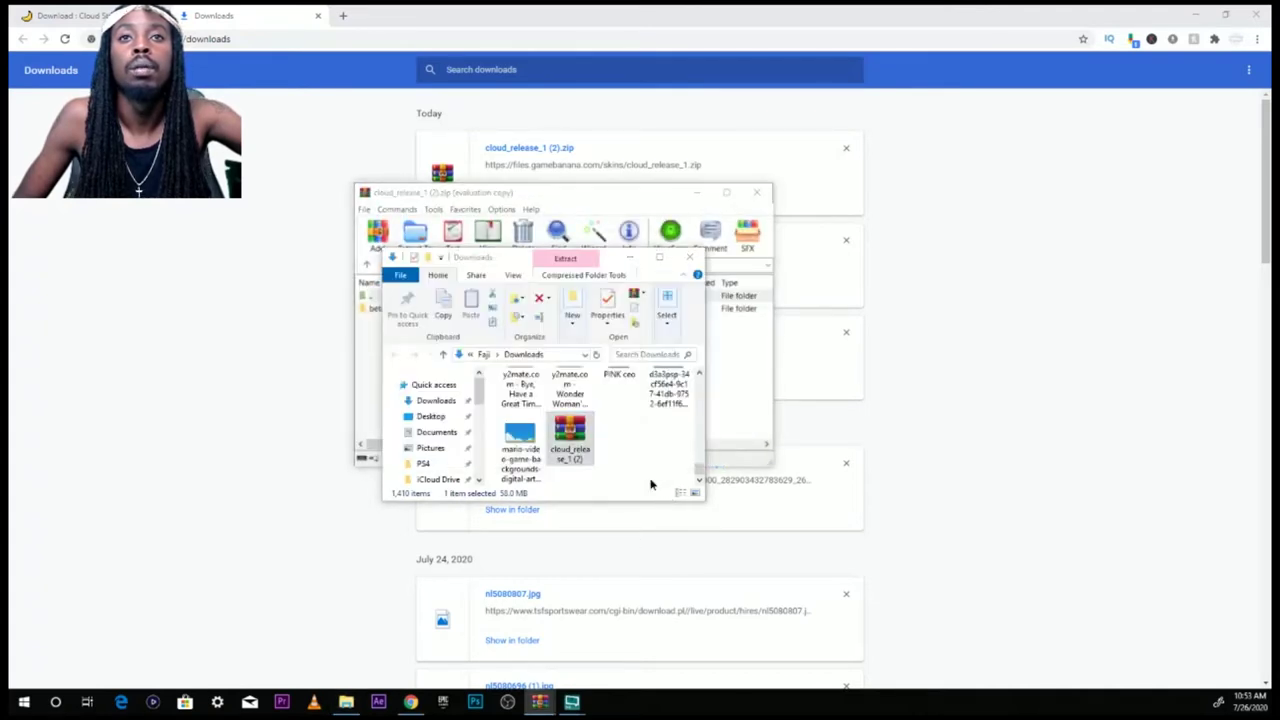
{"action": "left_click", "coordinate": [699, 257]}
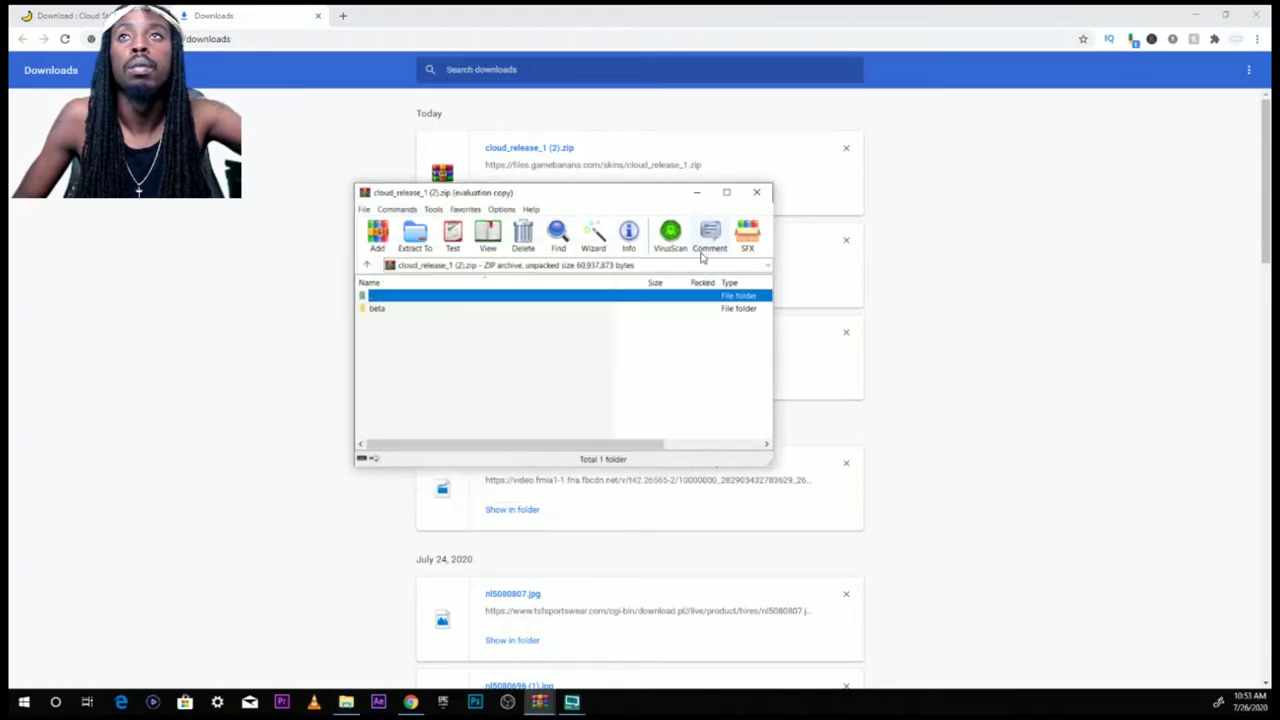
Minimize the browser and extract the beta folder from the archive onto the desktop.
{"action": "left_click", "coordinate": [1201, 14]}
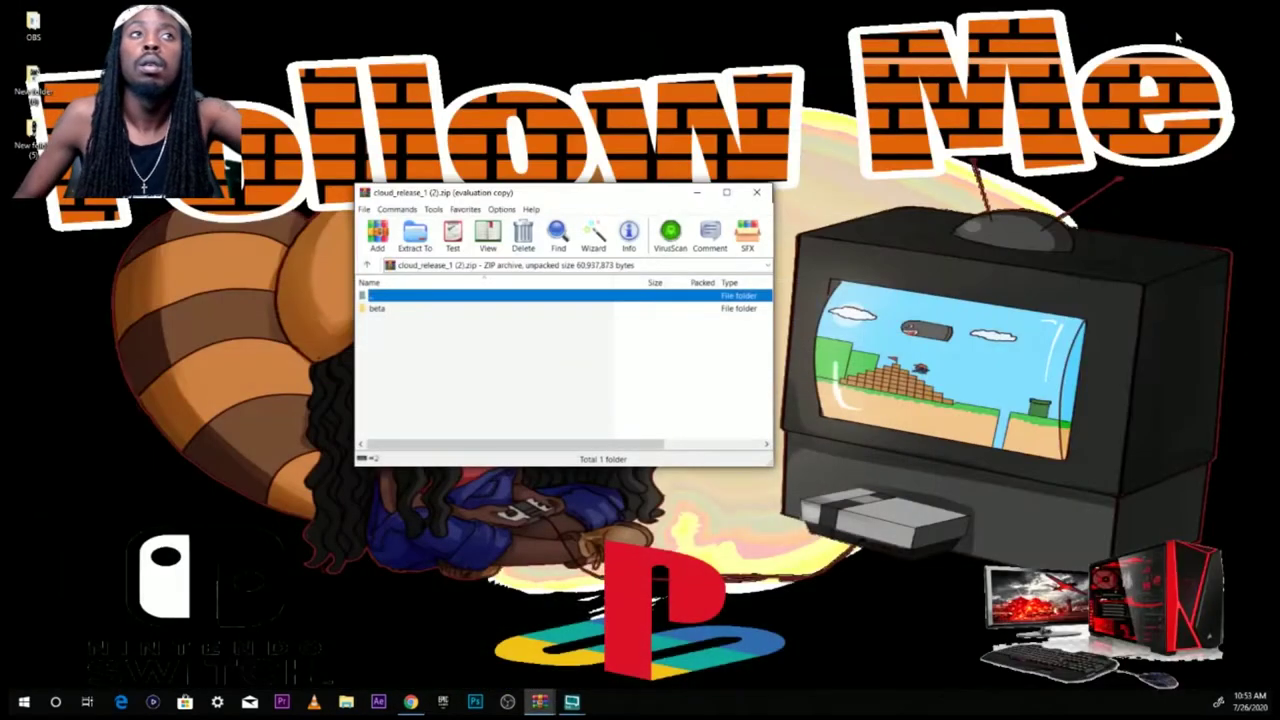
{"action": "left_click", "coordinate": [838, 90]}
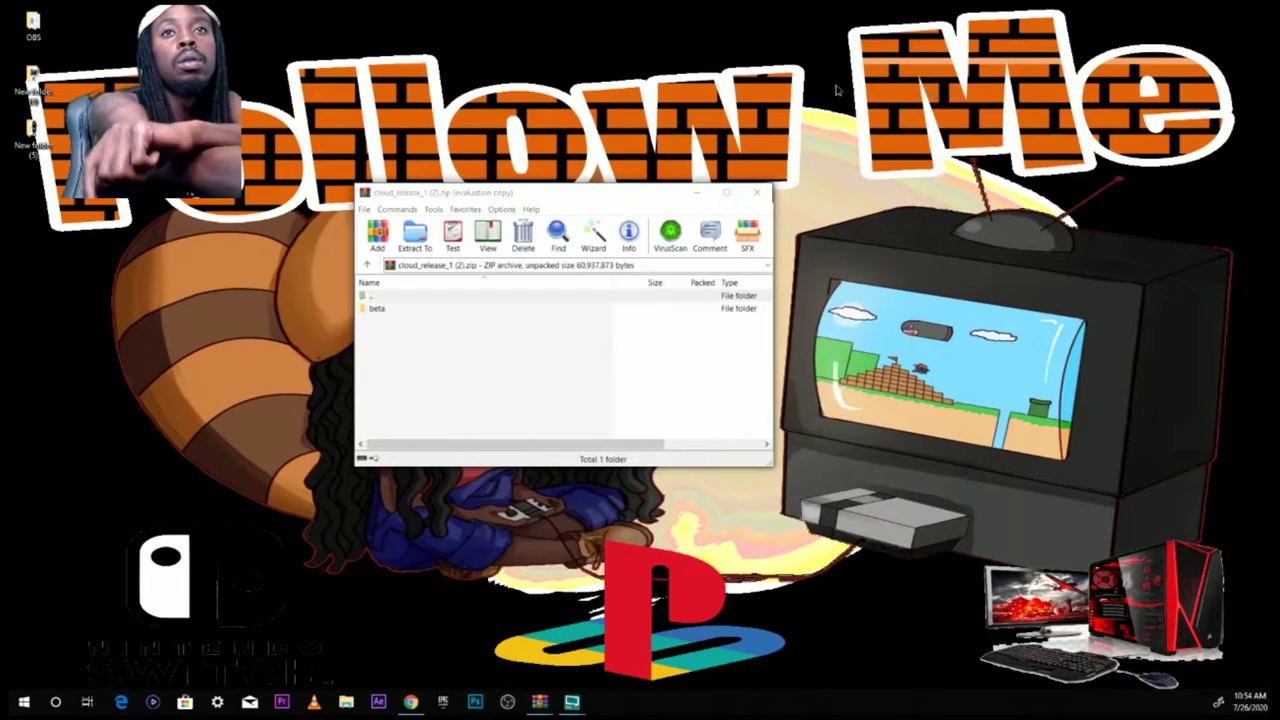
{"action": "left_click", "coordinate": [428, 311]}
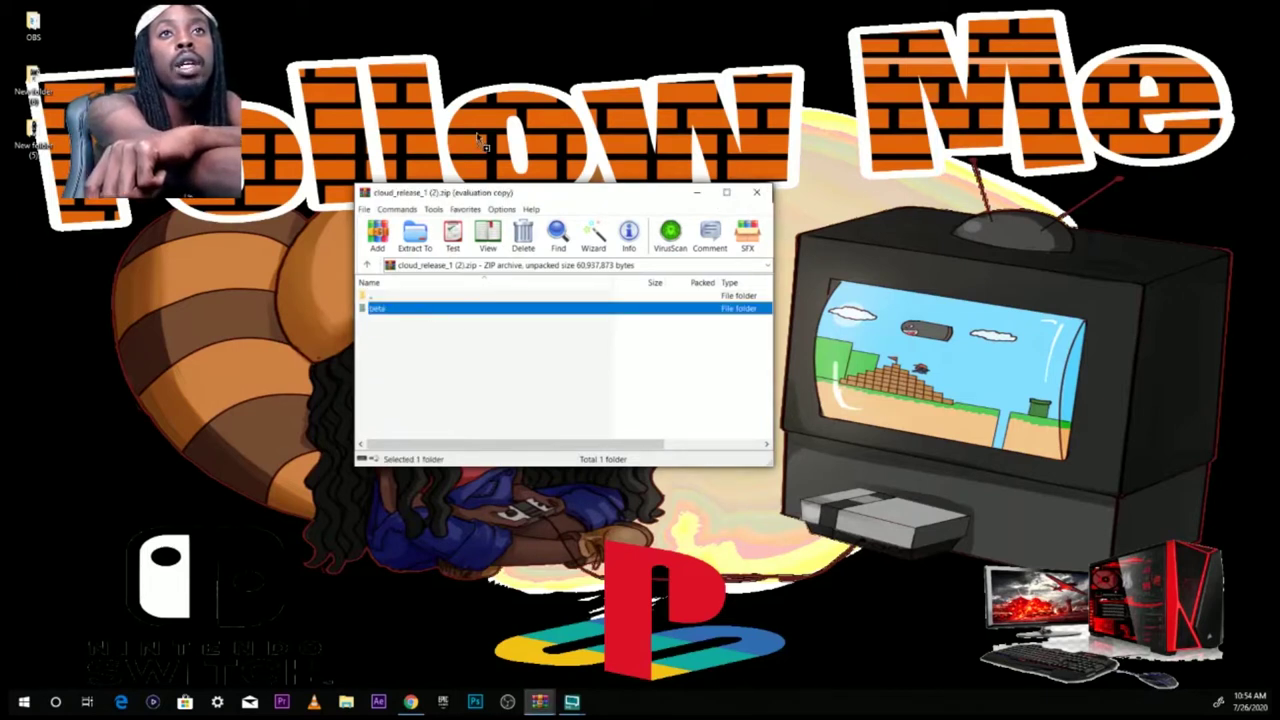
{"action": "left_click_drag", "start_coordinate": [476, 139], "coordinate": [478, 140]}
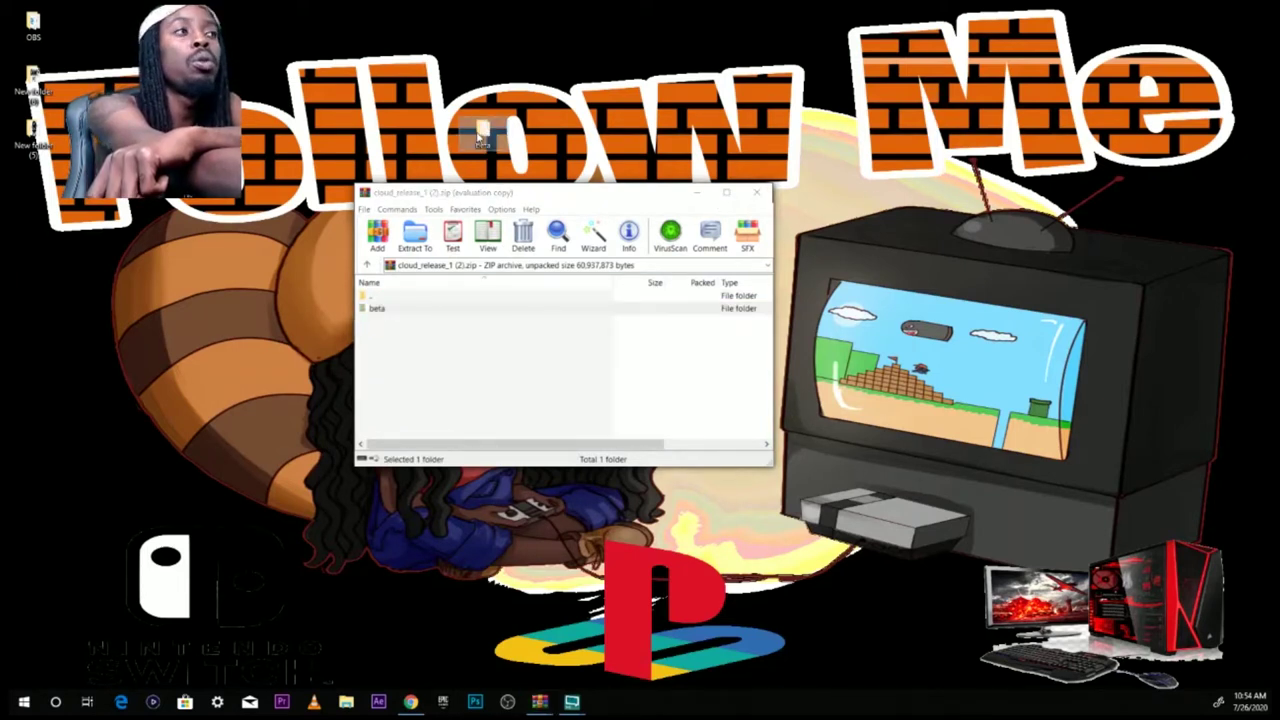
Close all the open WinRAR archive windows.
{"action": "left_click", "coordinate": [766, 194]}
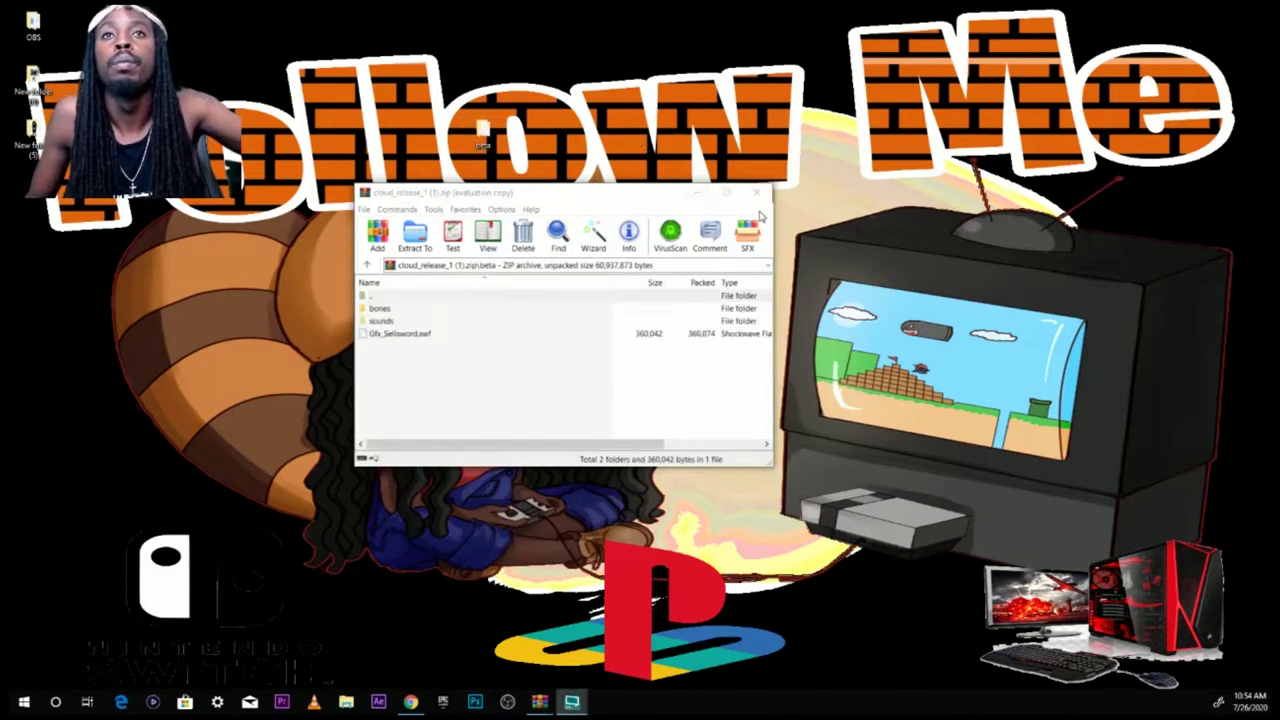
{"action": "left_click", "coordinate": [757, 192]}
{"action": "left_click", "coordinate": [757, 192]}
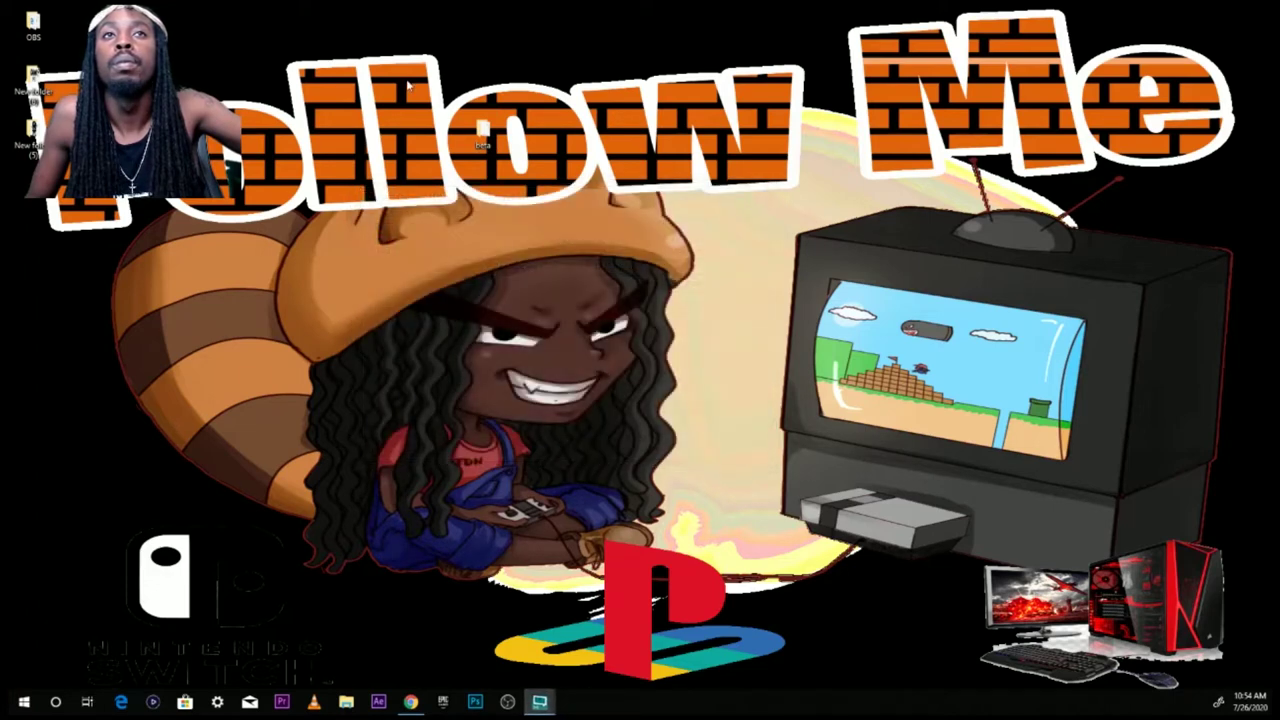
Open the extracted beta folder from the desktop, then enlarge its window and move it higher on the screen.
{"action": "double_click", "coordinate": [485, 135]}
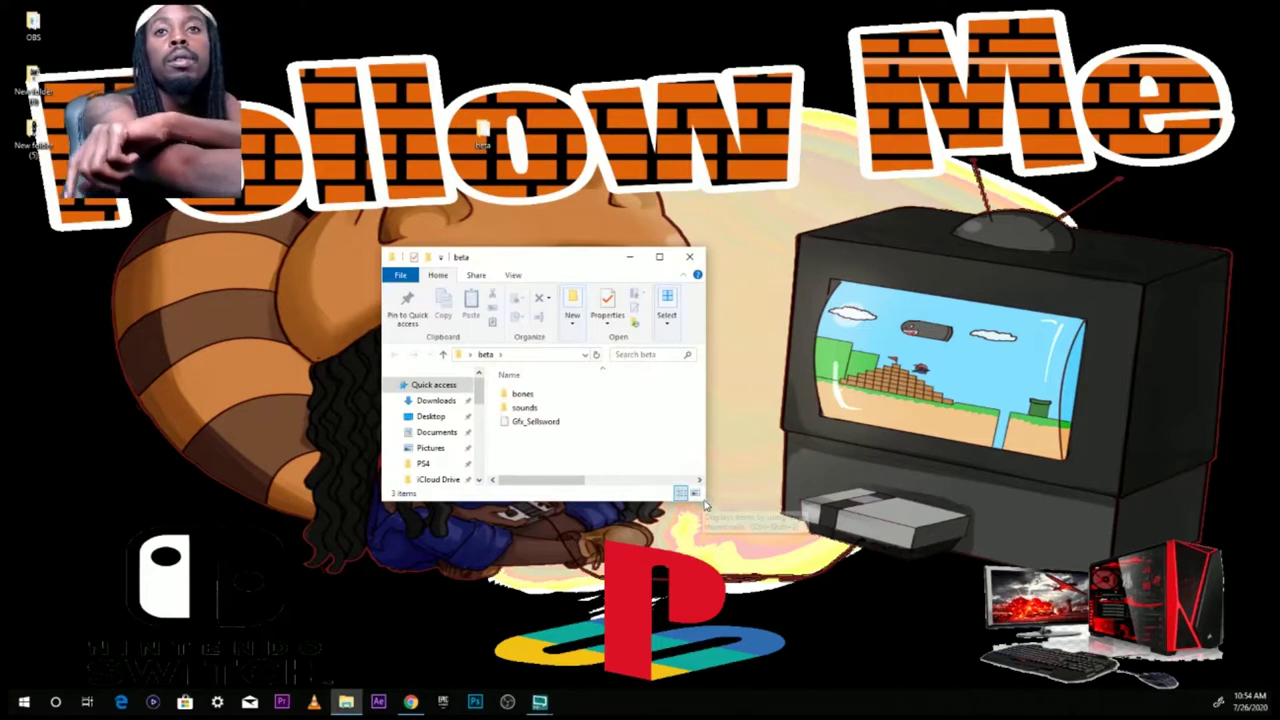
{"action": "left_click_drag", "start_coordinate": [704, 502], "coordinate": [958, 650]}
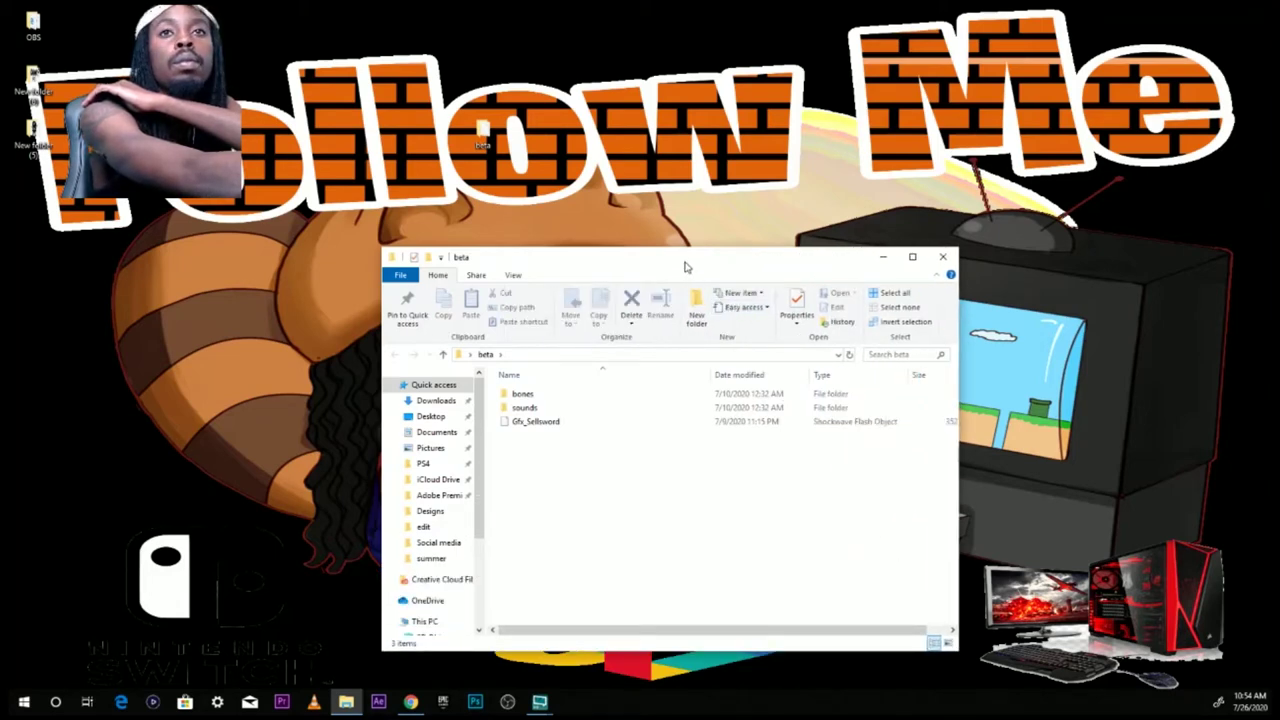
{"action": "left_click_drag", "start_coordinate": [685, 267], "coordinate": [645, 116]}
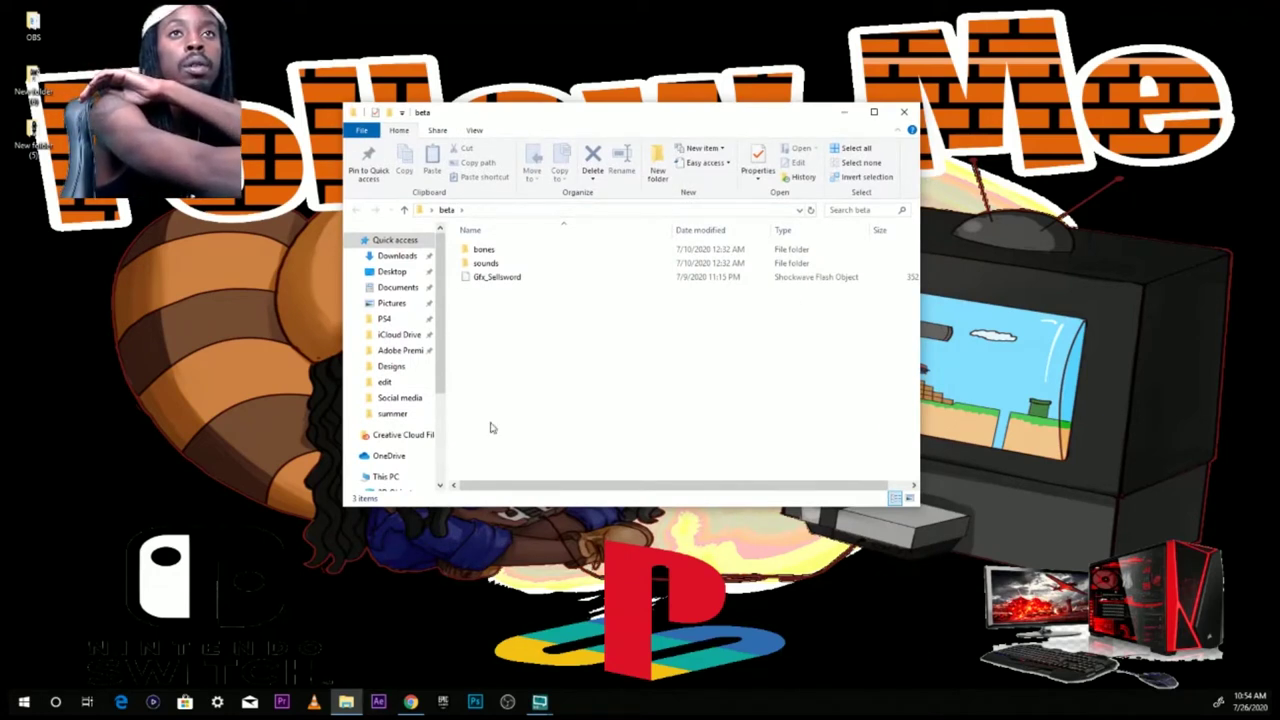
{"action": "left_click", "coordinate": [410, 702]}
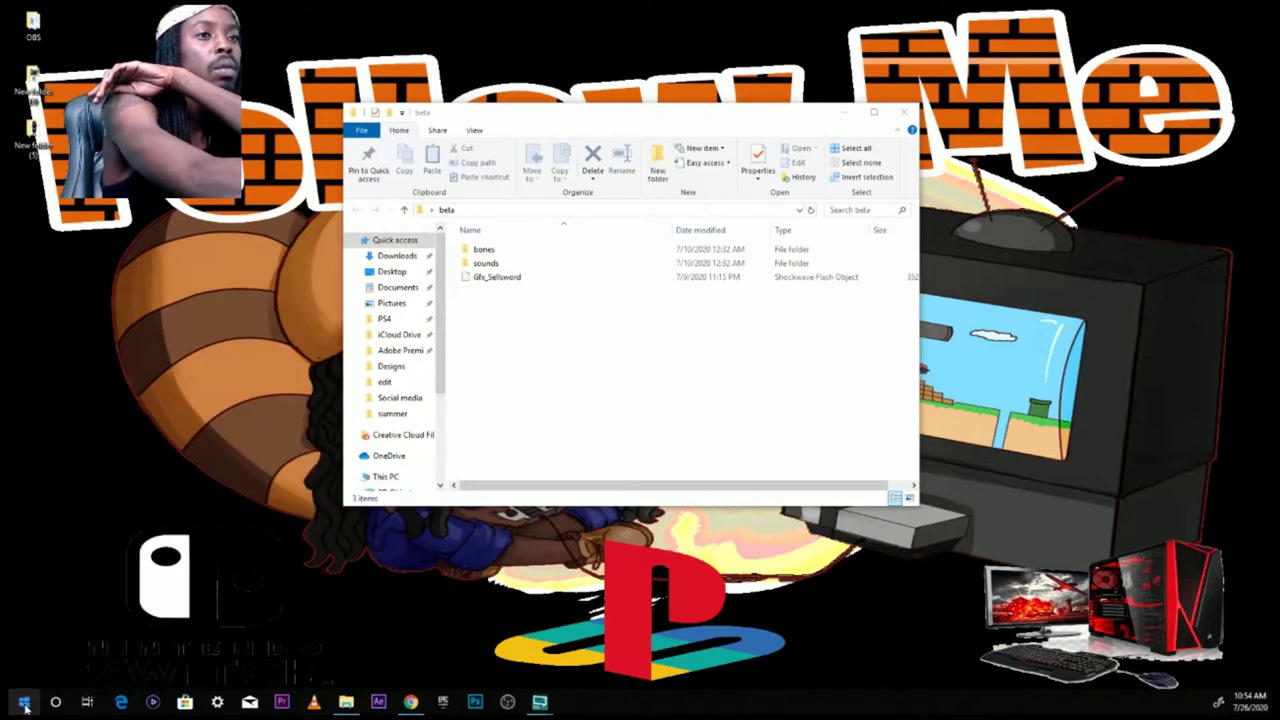
Search the system for This PC and open it.
{"action": "left_click", "coordinate": [24, 704]}
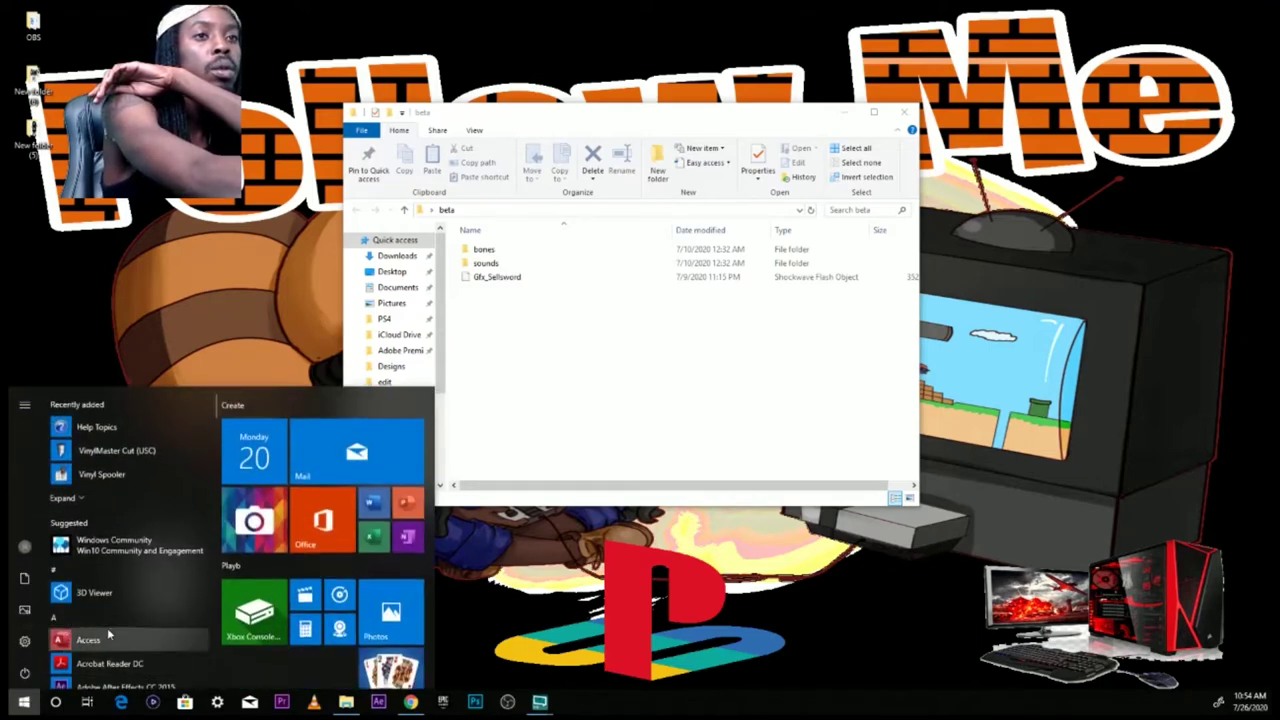
{"action": "scroll", "coordinate": [66, 624], "scroll_direction": "down", "scroll_amount": 12}
{"action": "scroll", "coordinate": [108, 633], "scroll_direction": "down", "scroll_amount": 5}
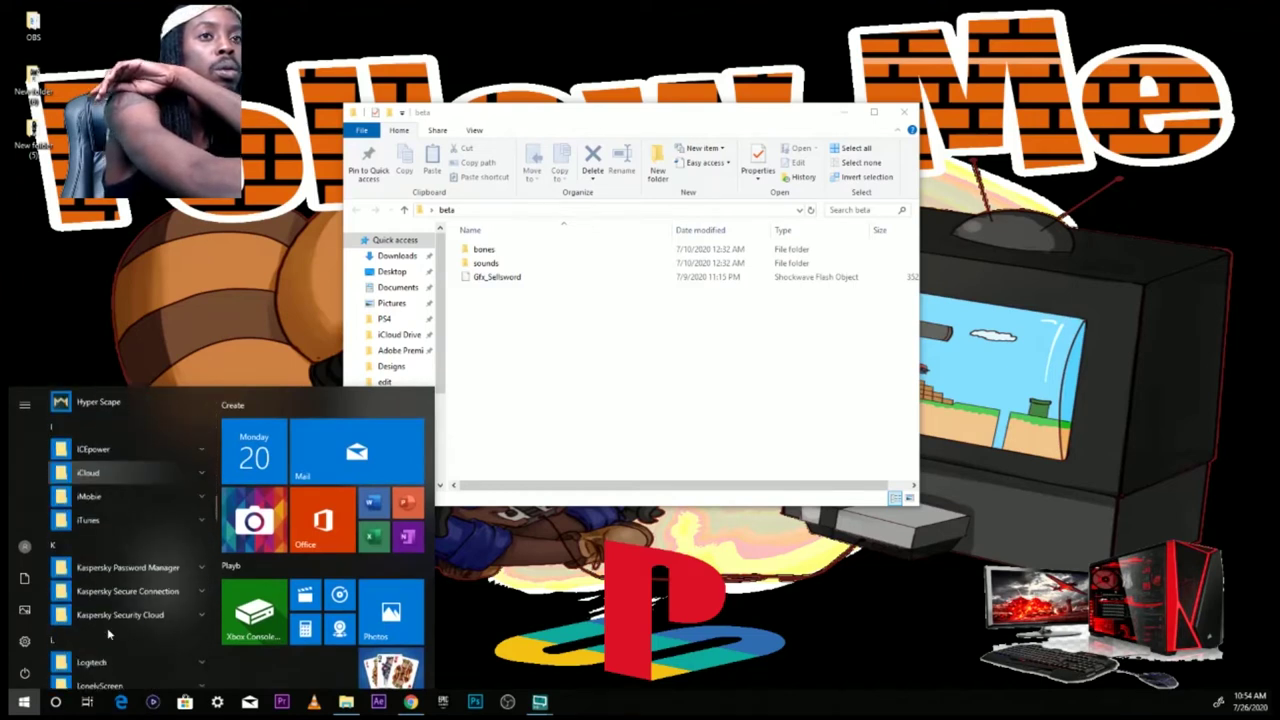
{"action": "type", "text": "t"}
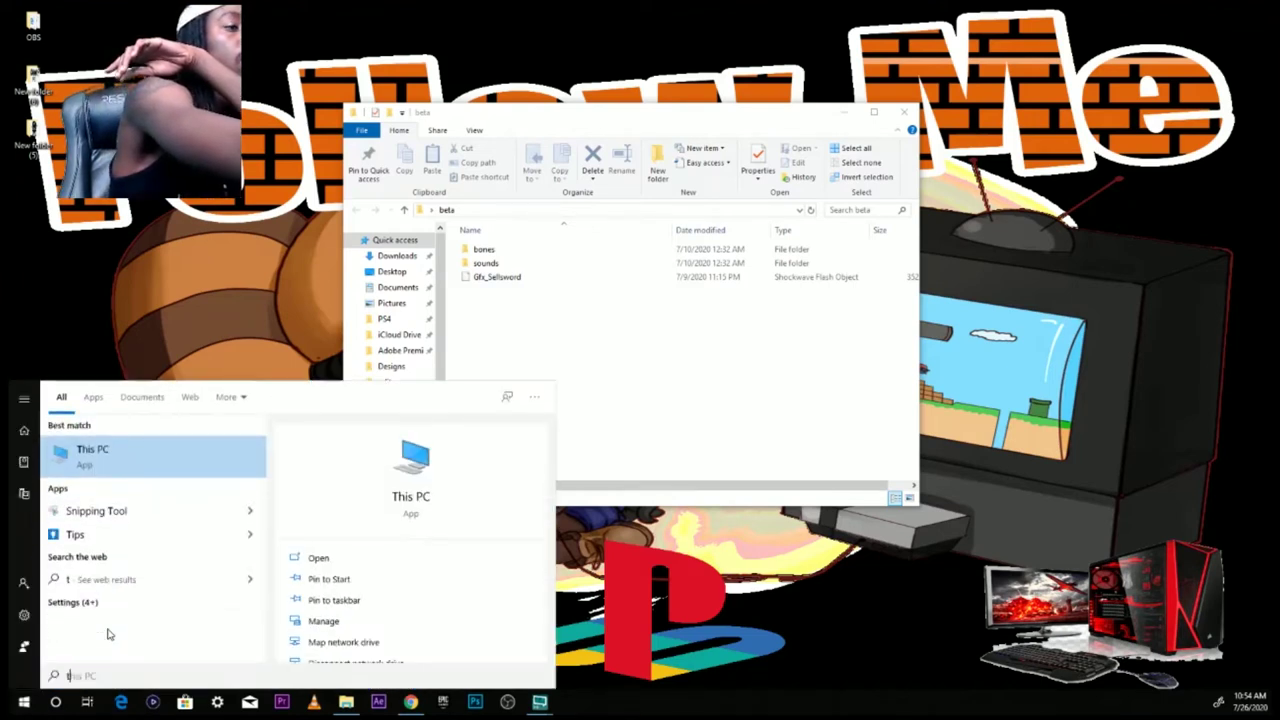
{"action": "type", "text": "h"}
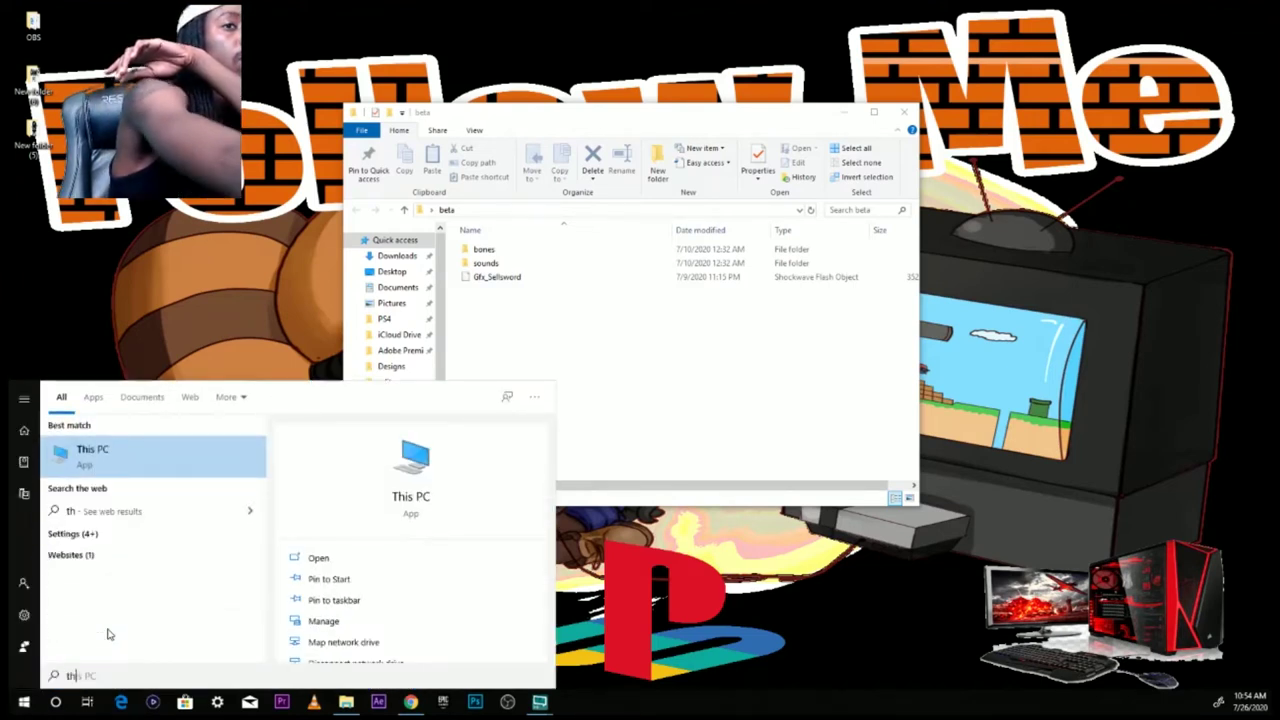
{"action": "left_click", "coordinate": [407, 470]}
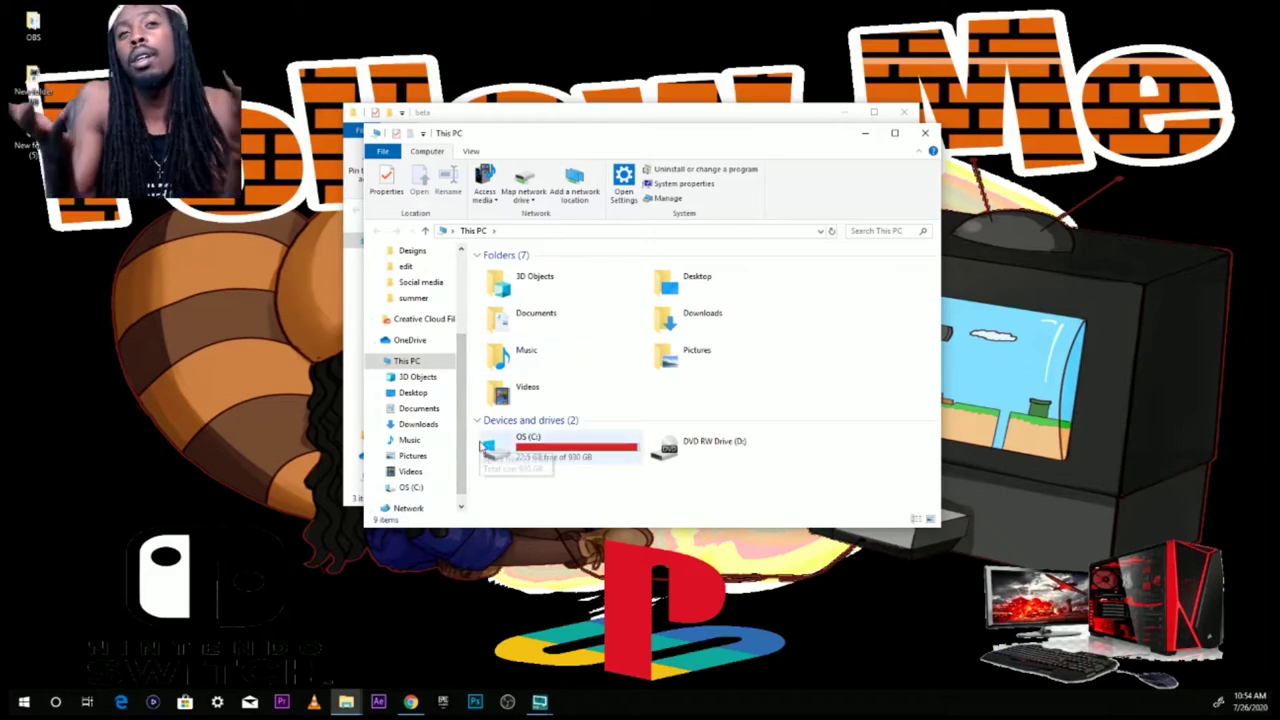
Open the Steam folder inside Program Files (x86) on the OS (C:) drive.
{"action": "double_click", "coordinate": [544, 444]}
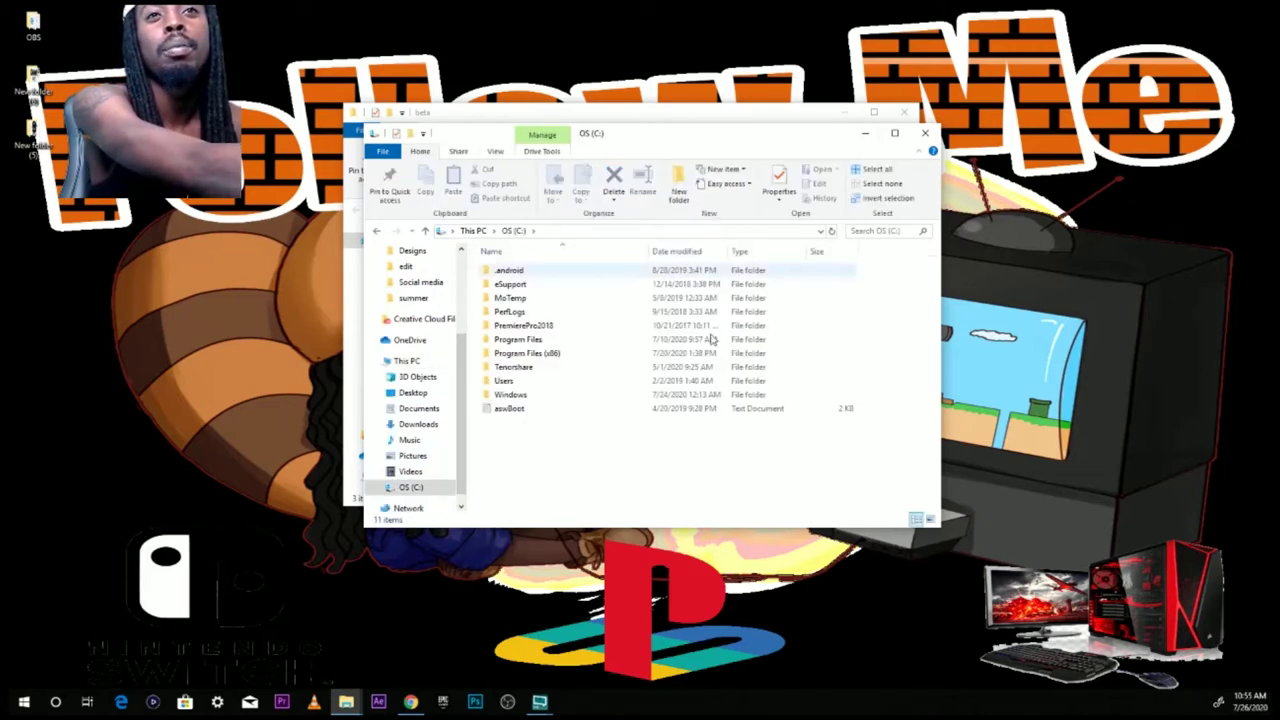
{"action": "double_click", "coordinate": [502, 355]}
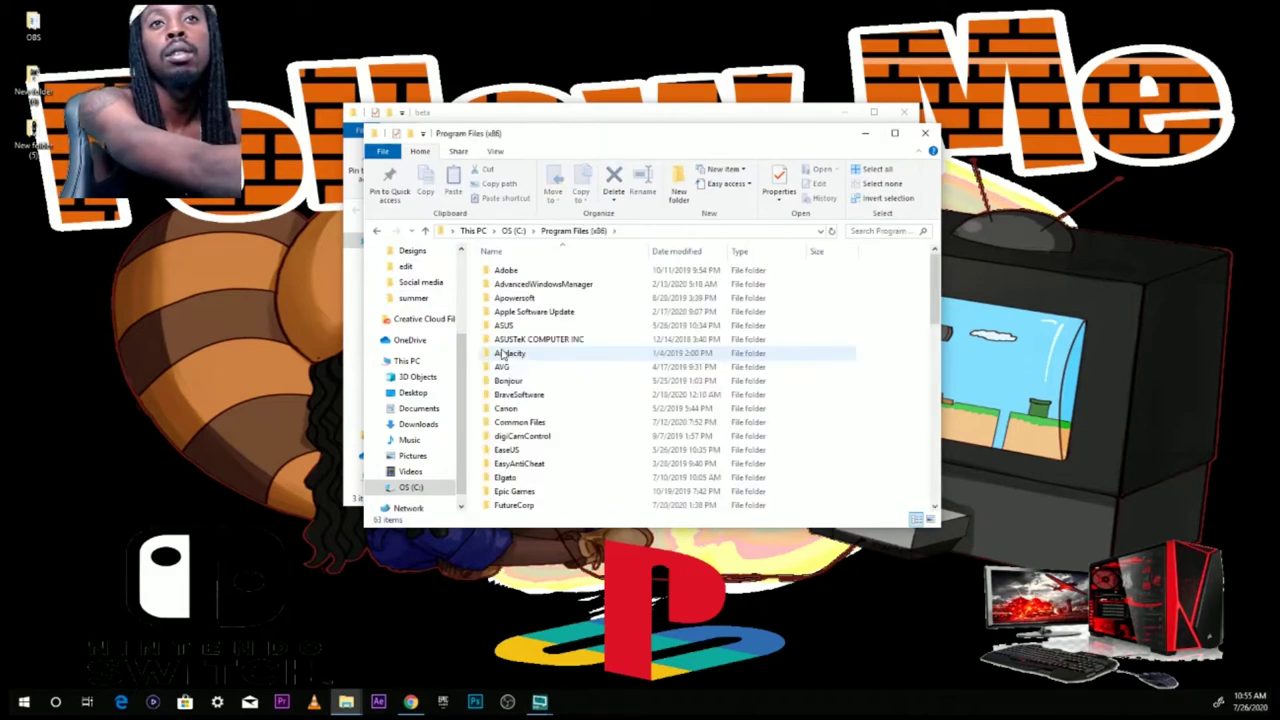
{"action": "scroll", "coordinate": [505, 380], "scroll_direction": "down", "scroll_amount": 7}
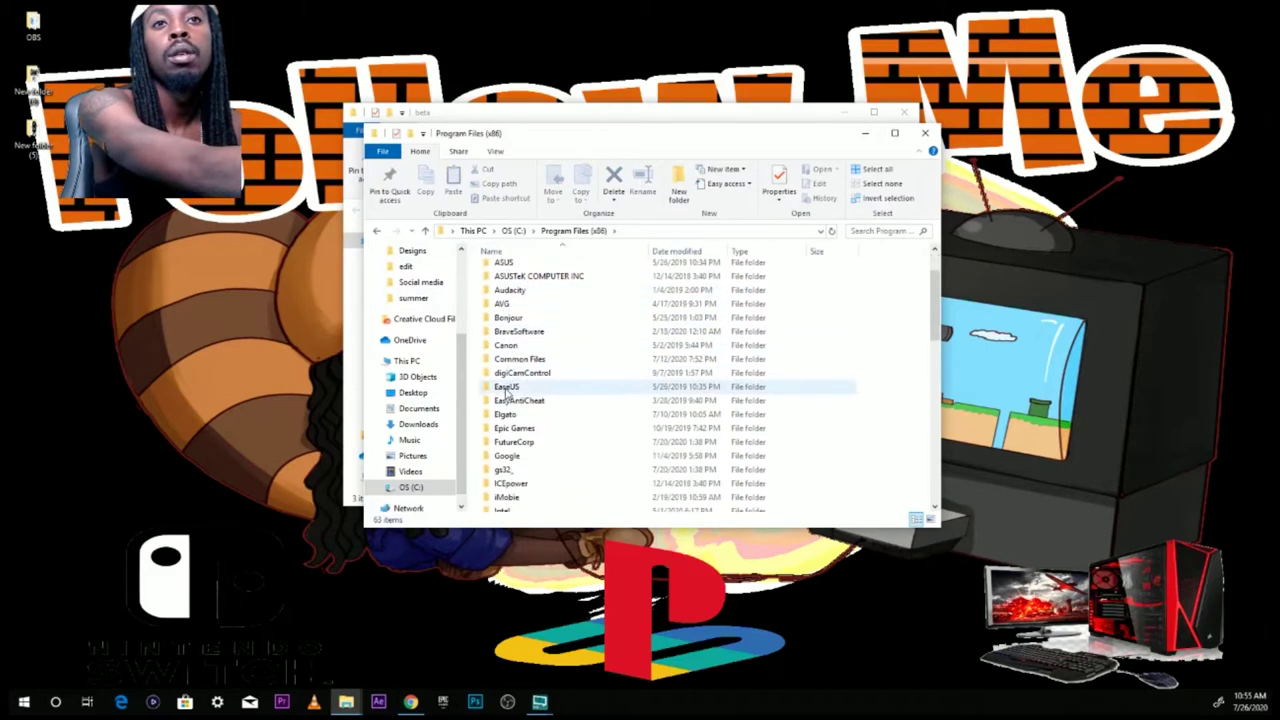
{"action": "scroll", "coordinate": [505, 393], "scroll_direction": "down", "scroll_amount": 8}
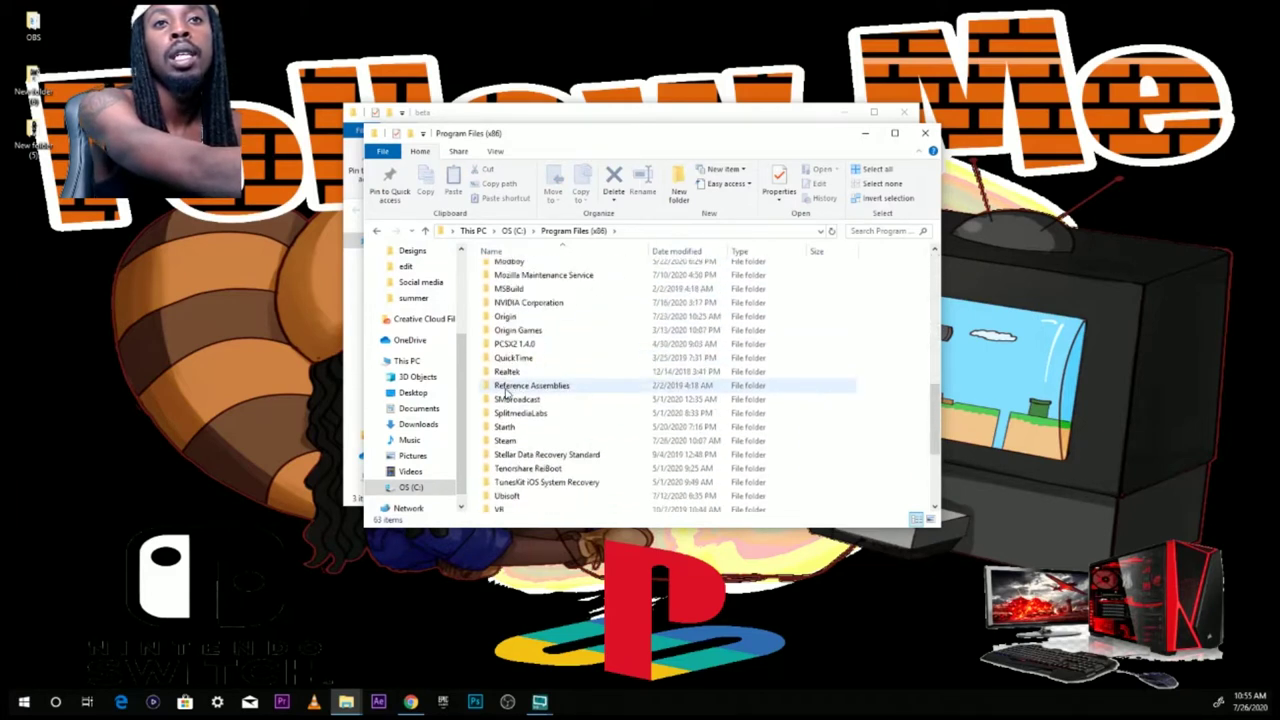
{"action": "double_click", "coordinate": [508, 361]}
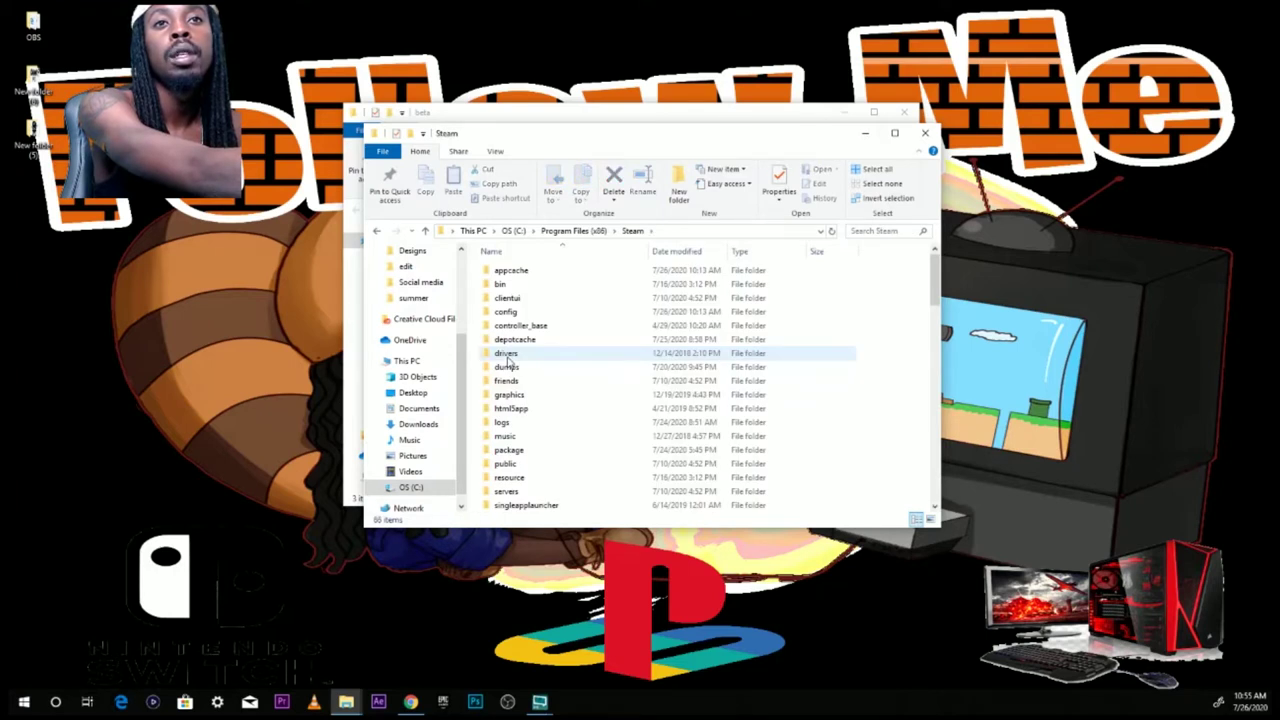
Go through steamapps and common to open the Brawlhalla game folder.
{"action": "scroll", "coordinate": [508, 365], "scroll_direction": "down", "scroll_amount": 2}
{"action": "scroll", "coordinate": [508, 365], "scroll_direction": "down", "scroll_amount": 2}
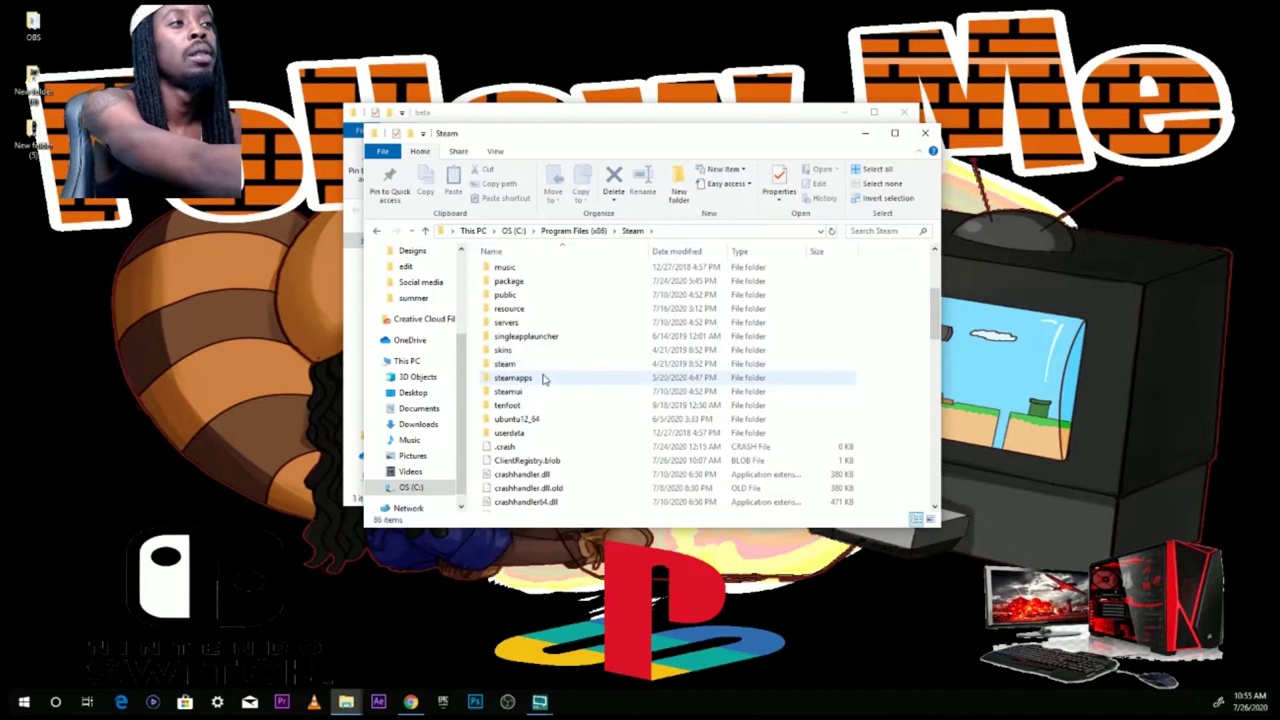
{"action": "double_click", "coordinate": [543, 378]}
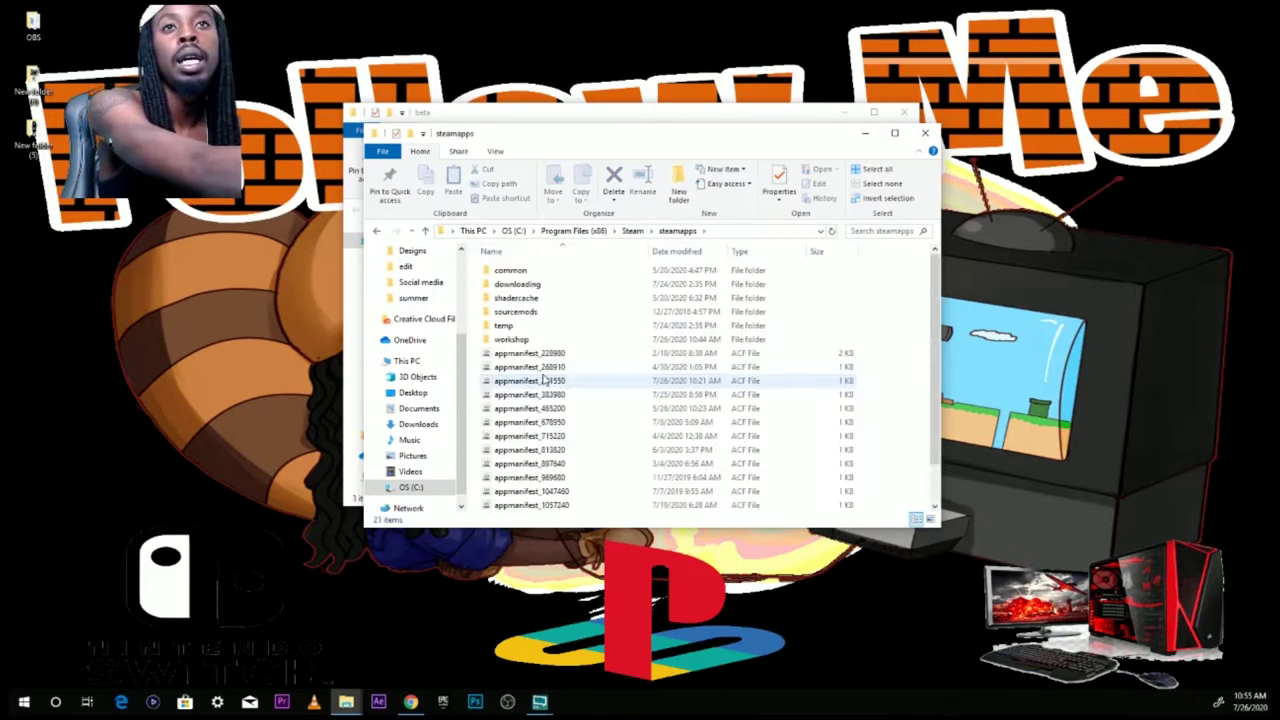
{"action": "scroll", "coordinate": [543, 380], "scroll_direction": "down", "scroll_amount": 1}
{"action": "scroll", "coordinate": [543, 378], "scroll_direction": "up", "scroll_amount": 1}
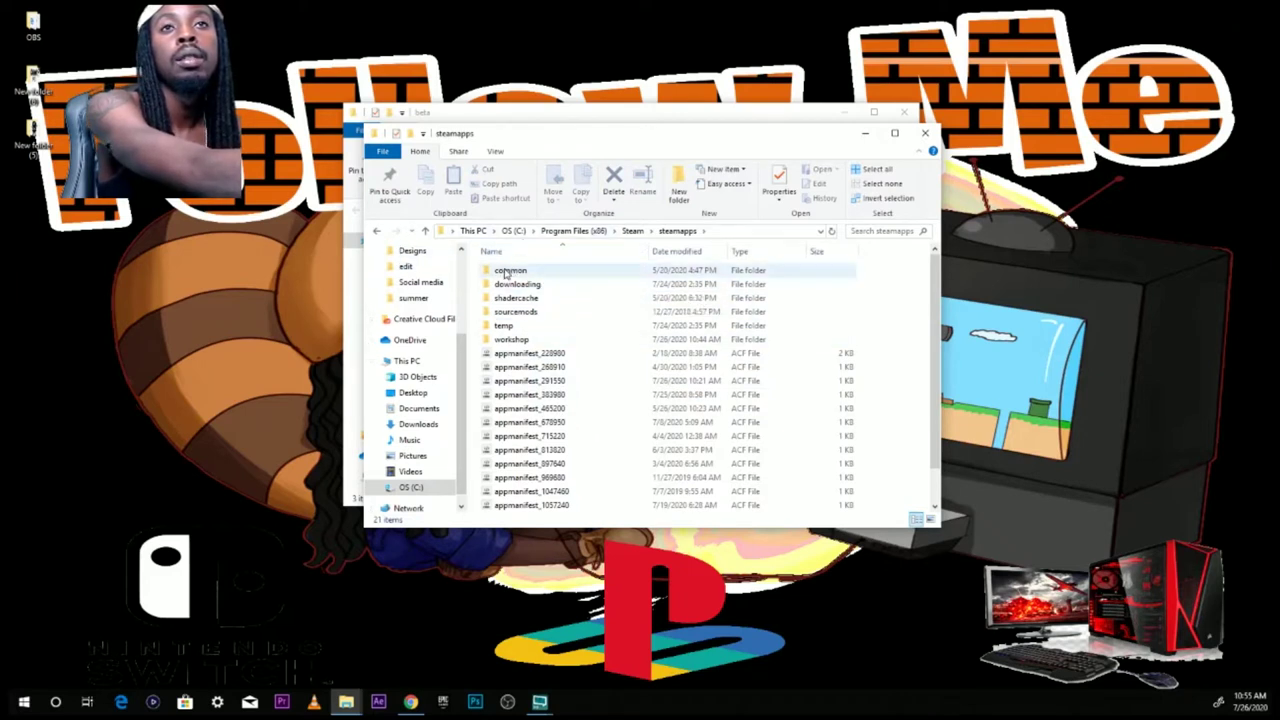
{"action": "double_click", "coordinate": [510, 268]}
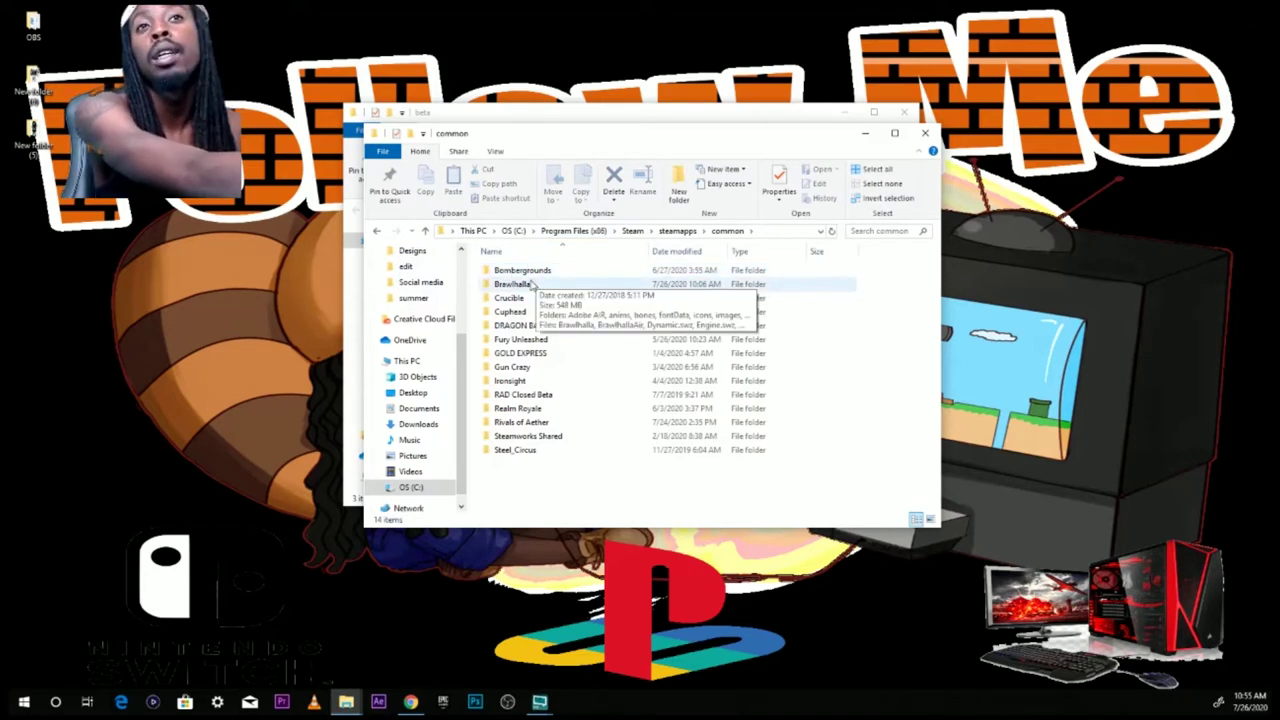
{"action": "double_click", "coordinate": [512, 284]}
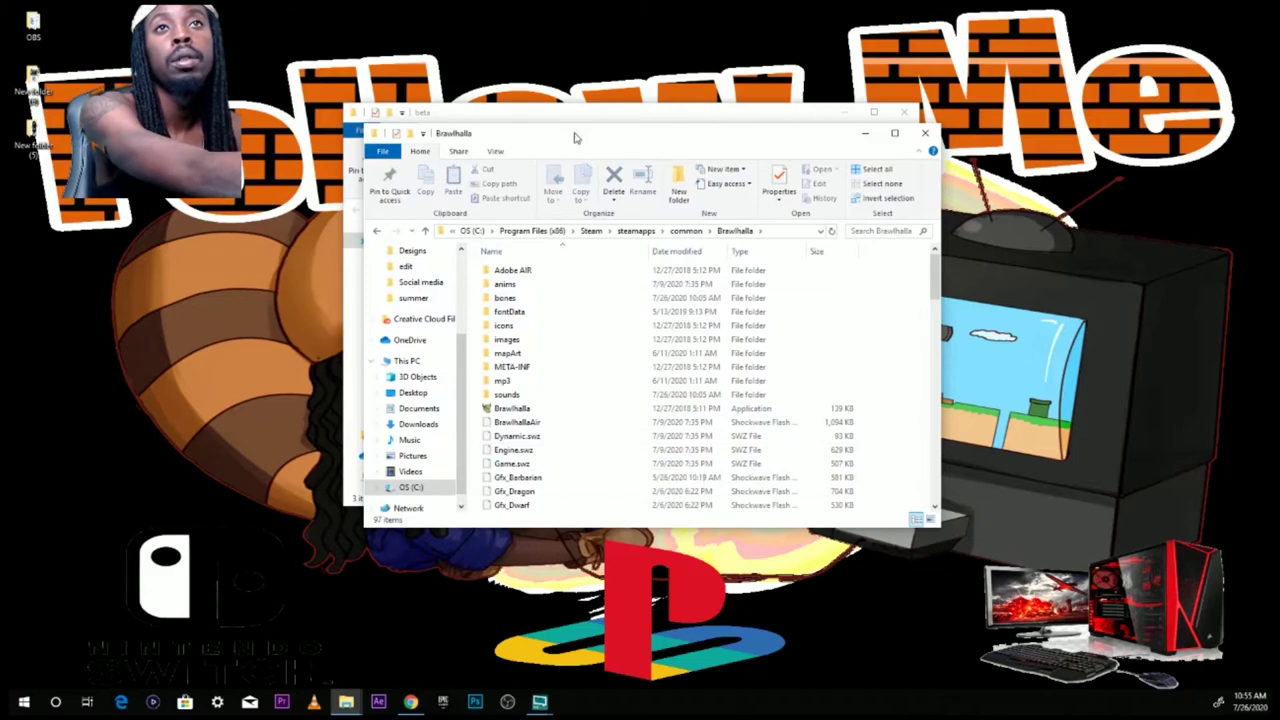
Arrange the Brawlhalla and beta windows side by side, then move Bones_GreatSword from beta's bones folder into Brawlhalla's bones folder, replacing the existing file.
{"action": "left_click_drag", "start_coordinate": [577, 143], "coordinate": [879, 233]}
{"action": "left_click_drag", "start_coordinate": [705, 120], "coordinate": [418, 84]}
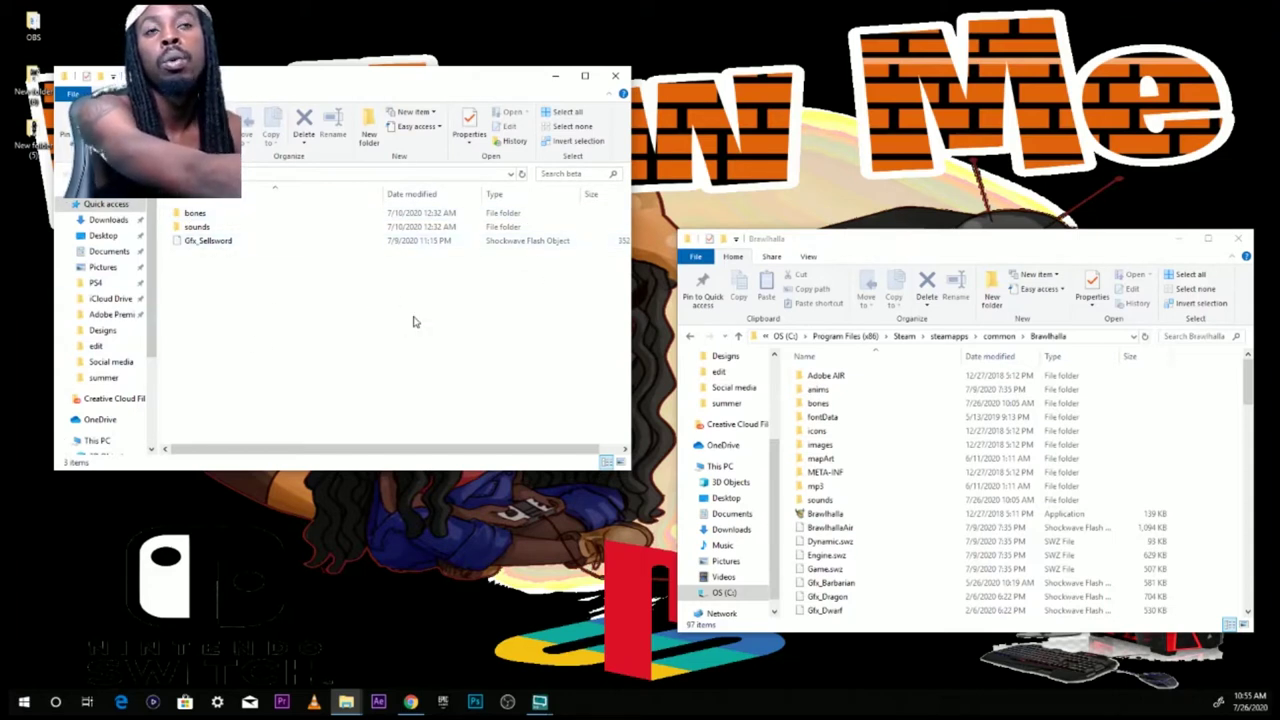
{"action": "double_click", "coordinate": [200, 215]}
{"action": "left_click_drag", "start_coordinate": [196, 318], "coordinate": [826, 410]}
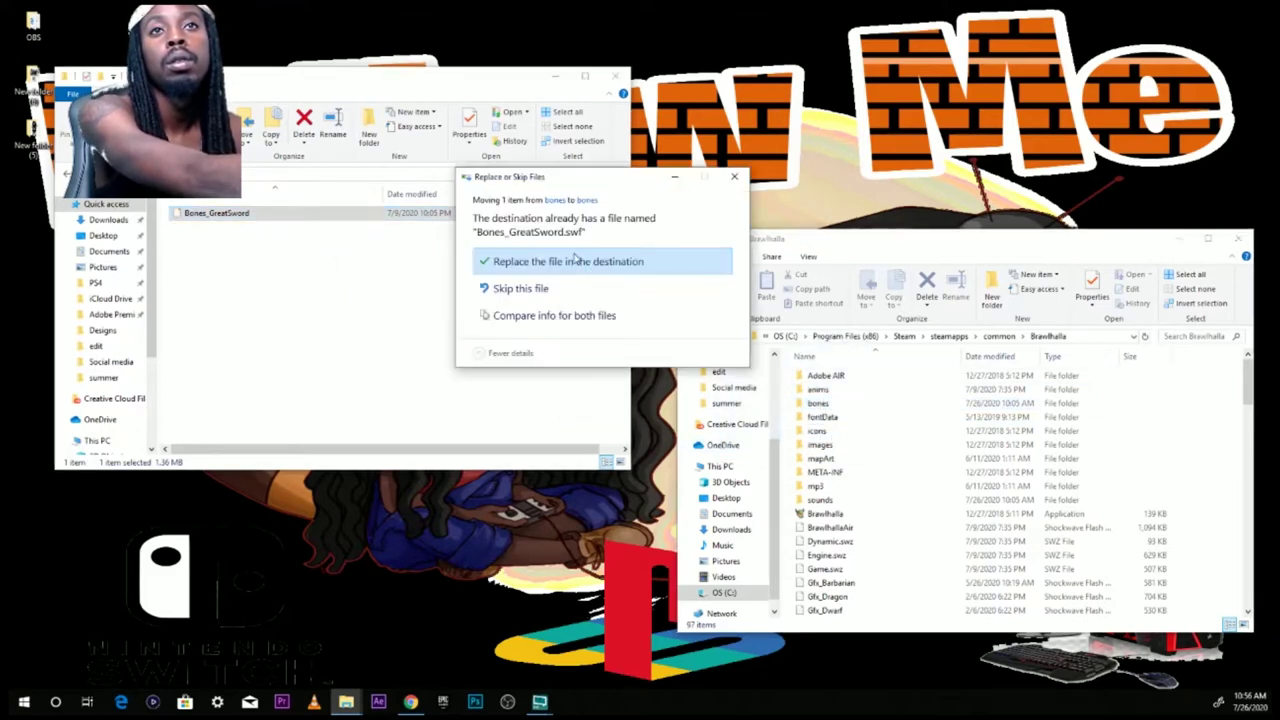
{"action": "left_click", "coordinate": [573, 258]}
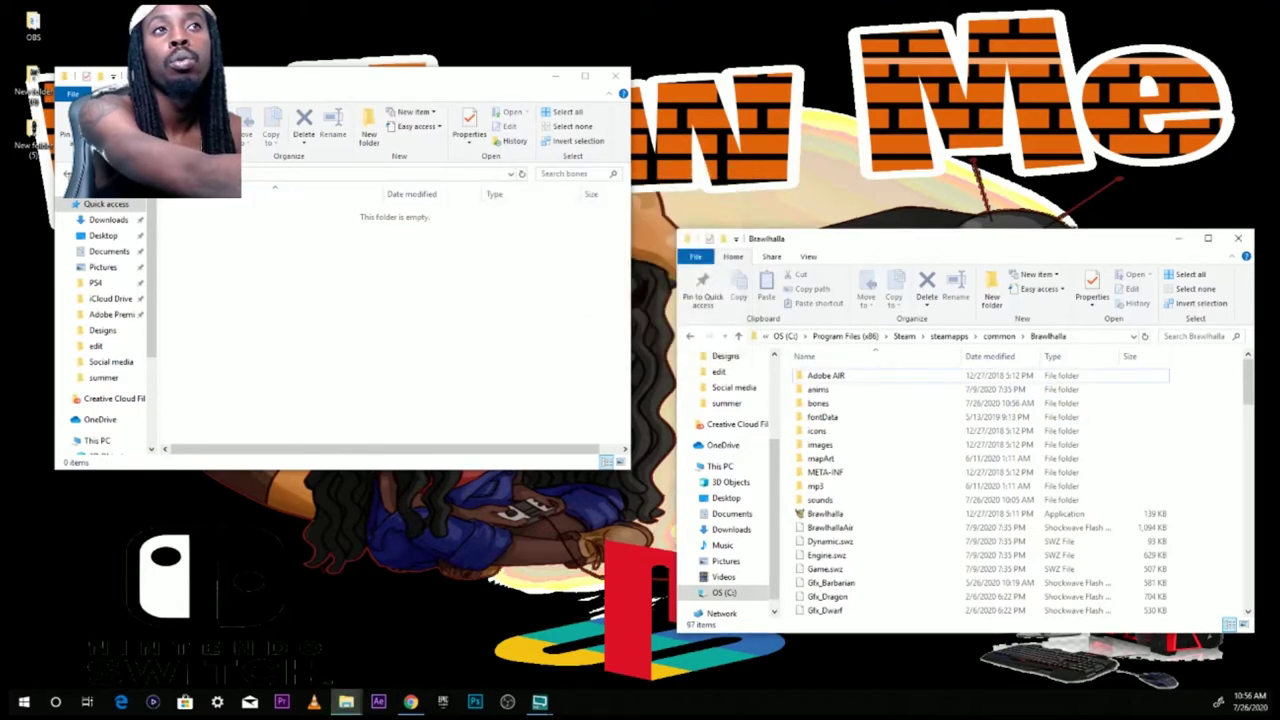
Return to the beta folder and open the sounds folder in both the Brawlhalla and beta windows.
{"action": "key", "text": "alt+Left"}
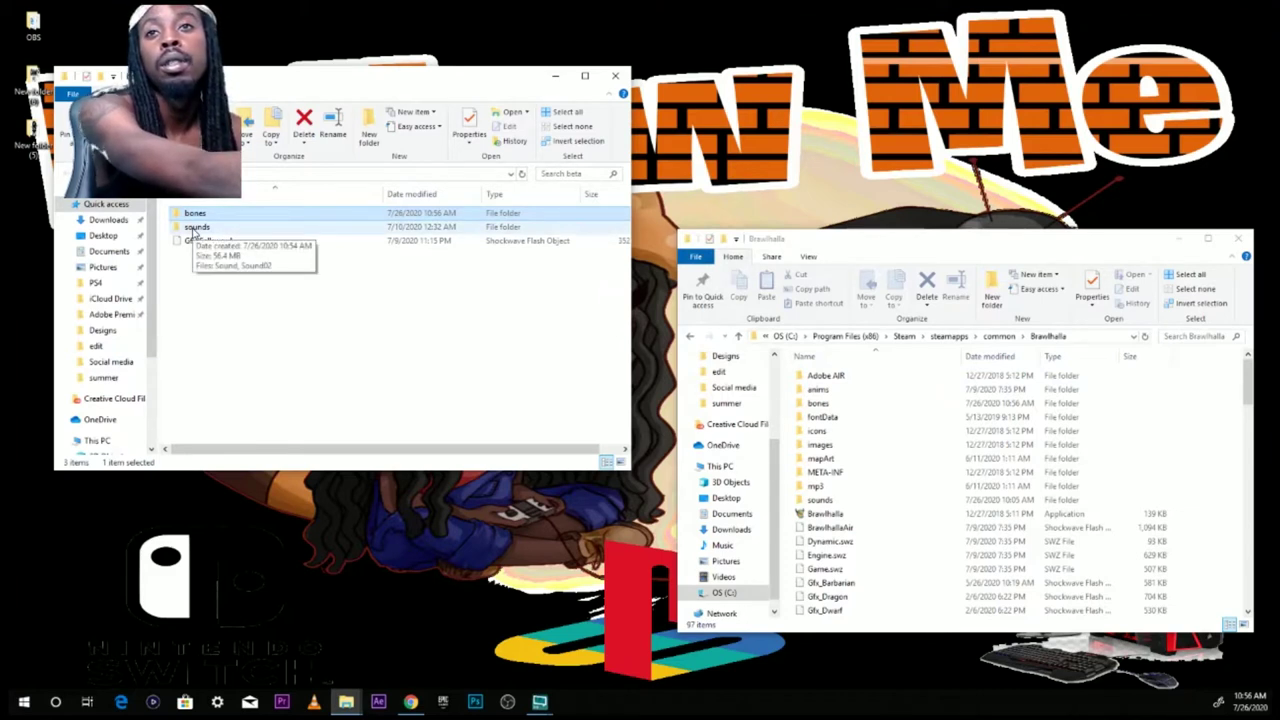
{"action": "scroll", "coordinate": [812, 458], "scroll_direction": "down", "scroll_amount": 1}
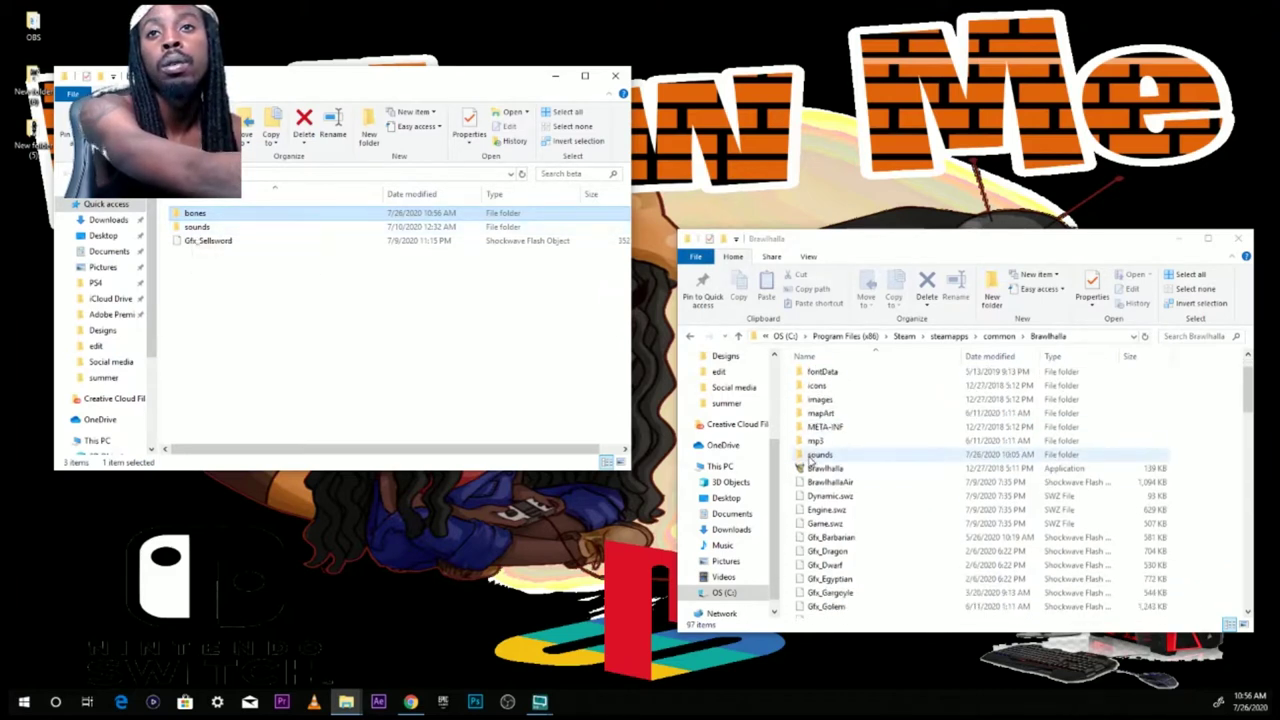
{"action": "scroll", "coordinate": [810, 458], "scroll_direction": "down", "scroll_amount": 2}
{"action": "scroll", "coordinate": [808, 480], "scroll_direction": "up", "scroll_amount": 3}
{"action": "left_click", "coordinate": [806, 501]}
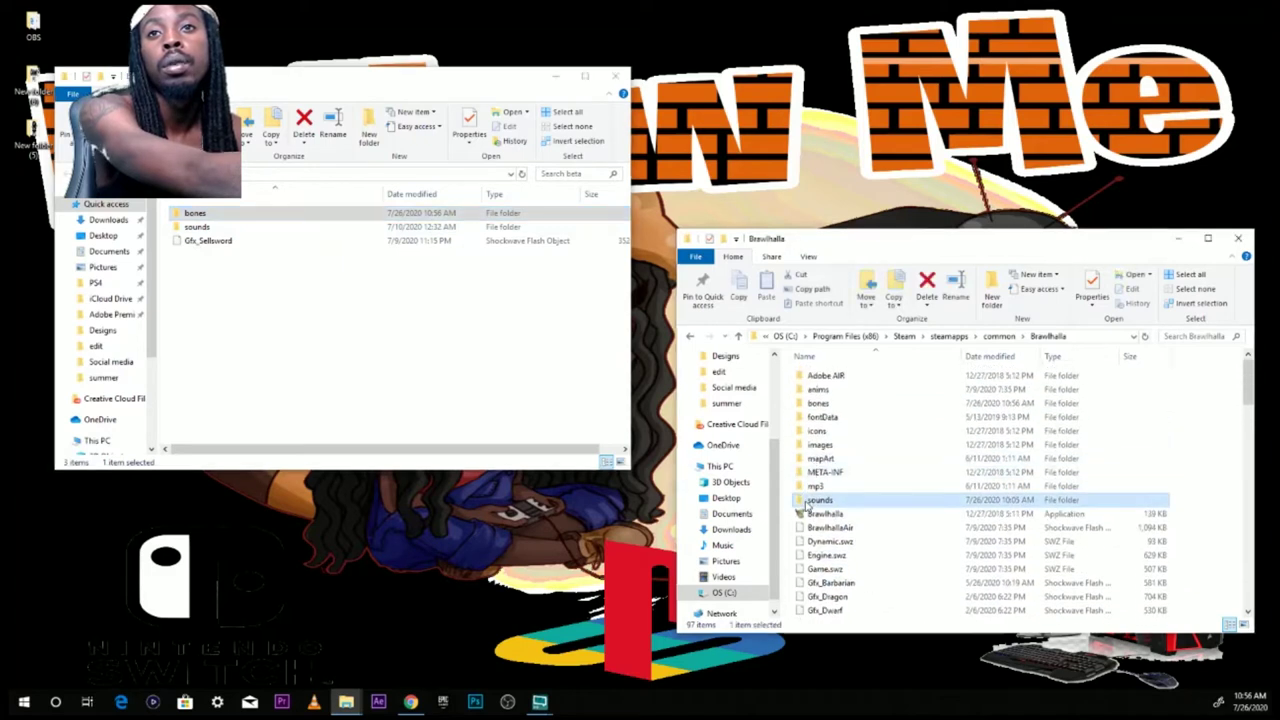
{"action": "double_click", "coordinate": [806, 501]}
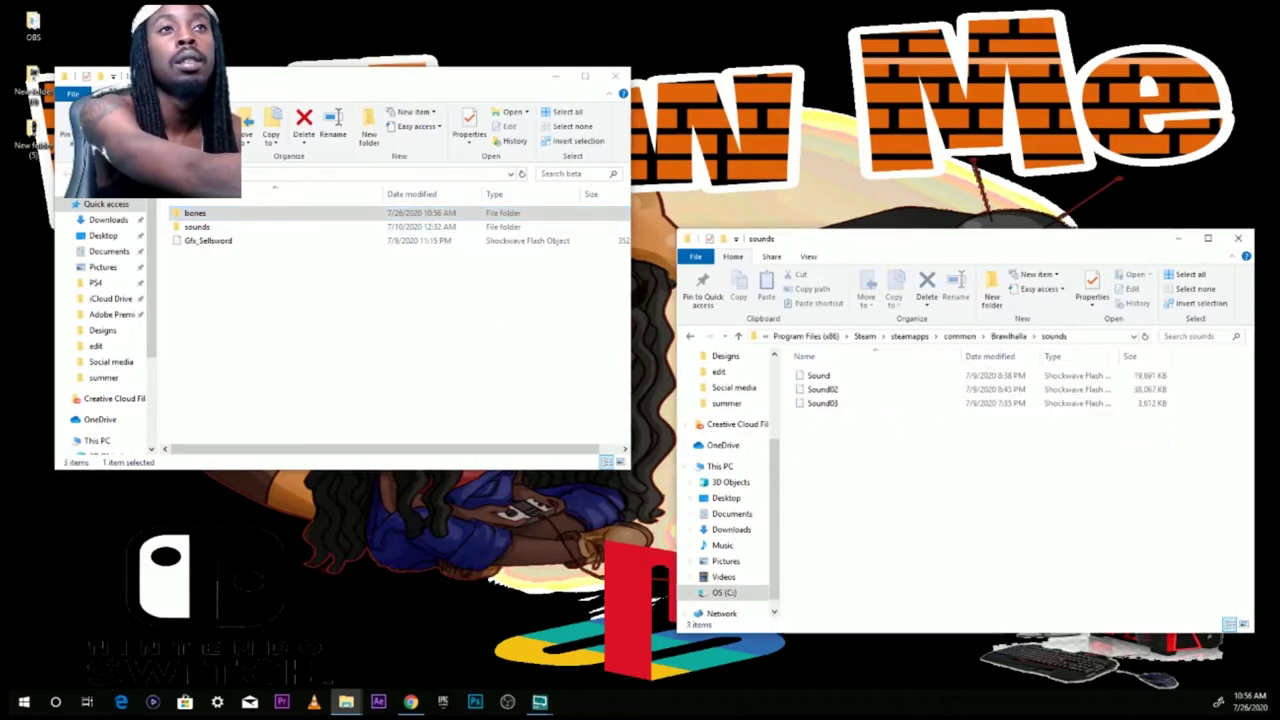
{"action": "double_click", "coordinate": [188, 228]}
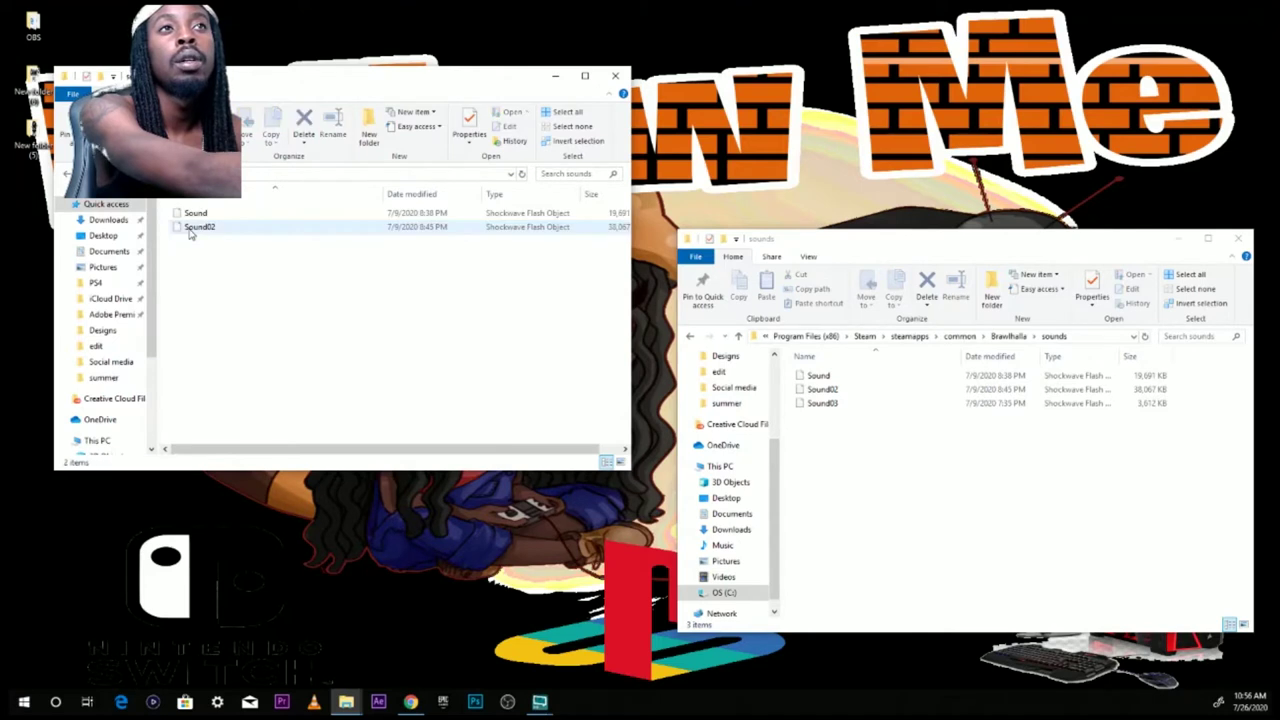
Move Sound and Sound02 from beta's sounds folder into Brawlhalla's sounds folder, replacing the existing files.
{"action": "left_click_drag", "start_coordinate": [198, 334], "coordinate": [889, 562]}
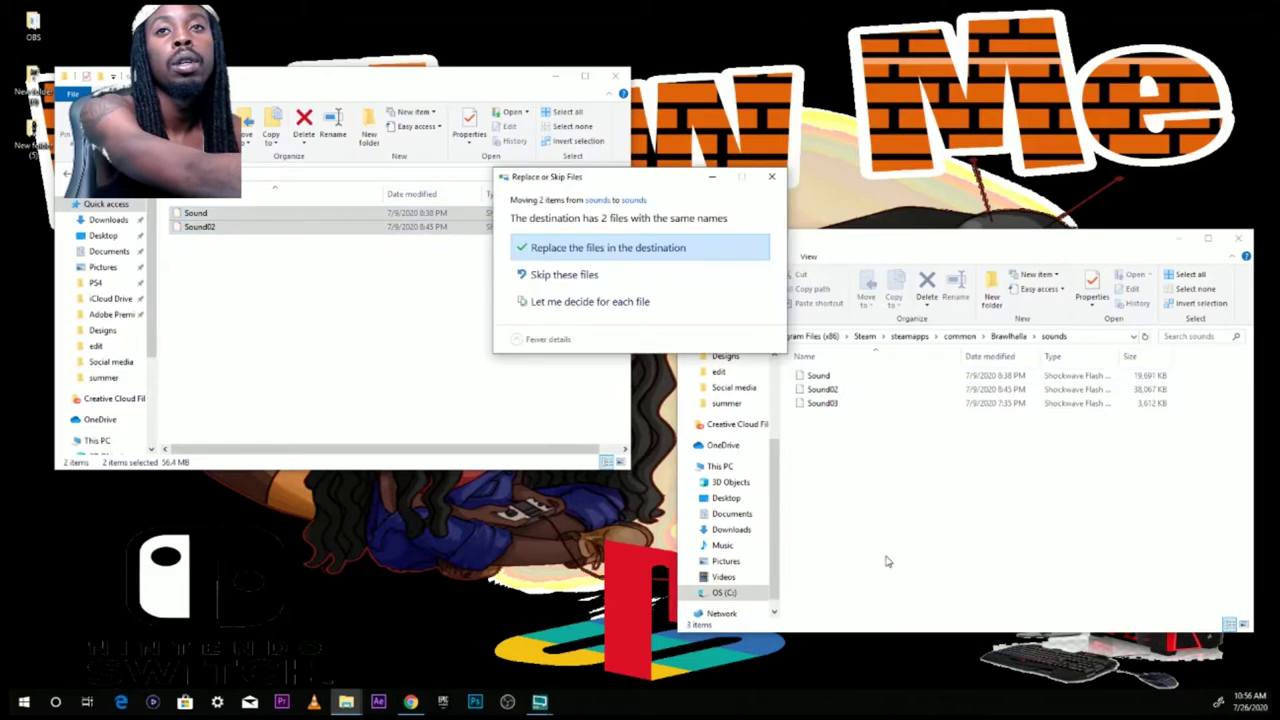
{"action": "left_click", "coordinate": [605, 248]}
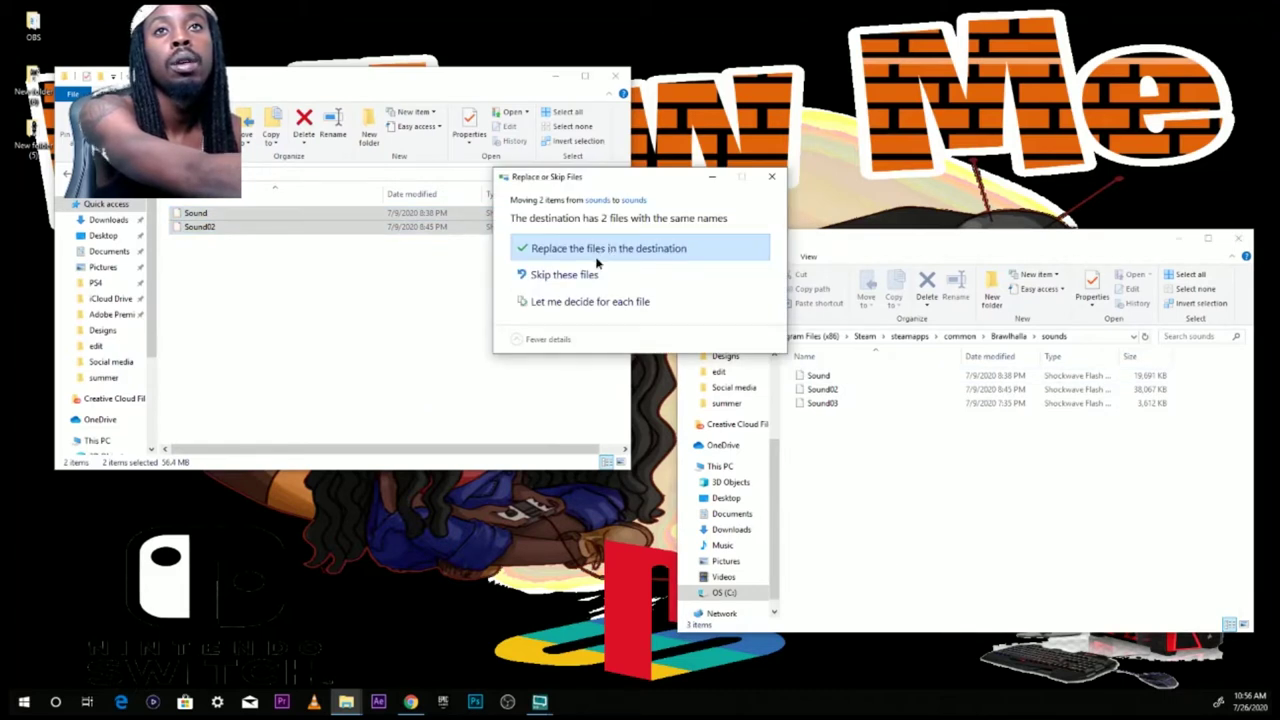
{"action": "left_click", "coordinate": [588, 275]}
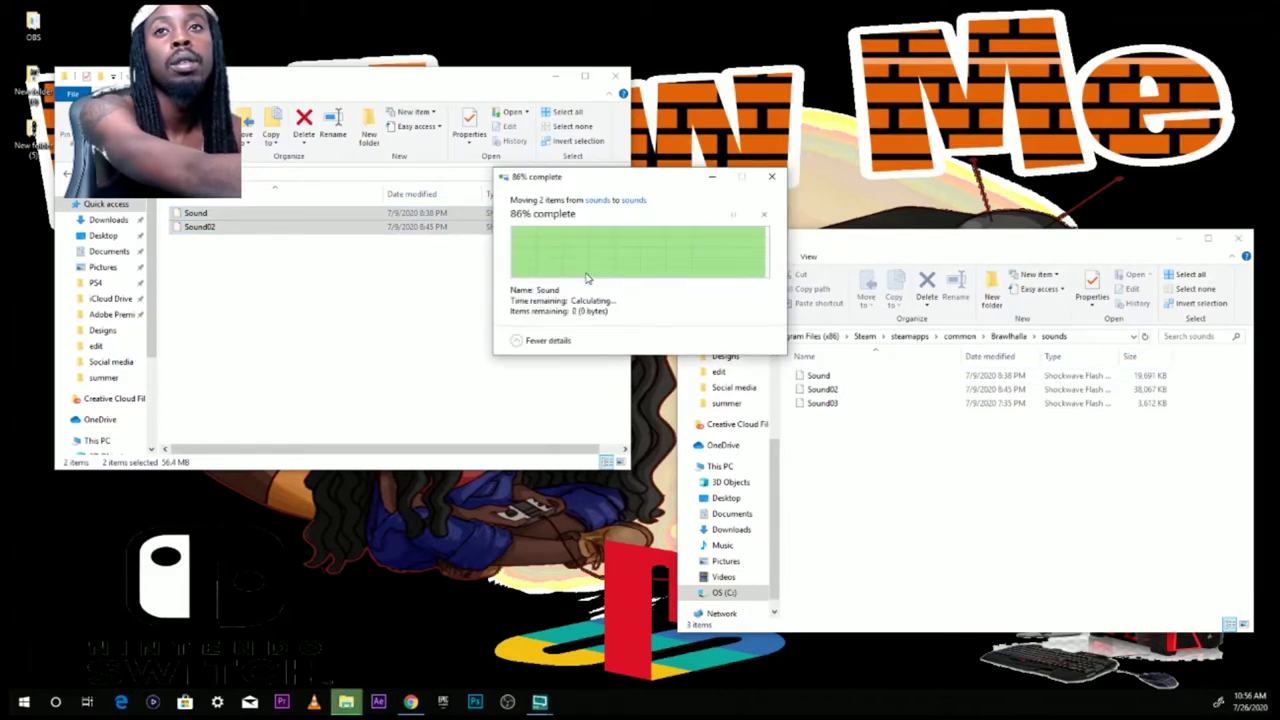
{"action": "left_click_drag", "start_coordinate": [294, 264], "coordinate": [246, 190]}
{"action": "left_click_drag", "start_coordinate": [168, 213], "coordinate": [886, 529]}
{"action": "left_click", "coordinate": [608, 248]}
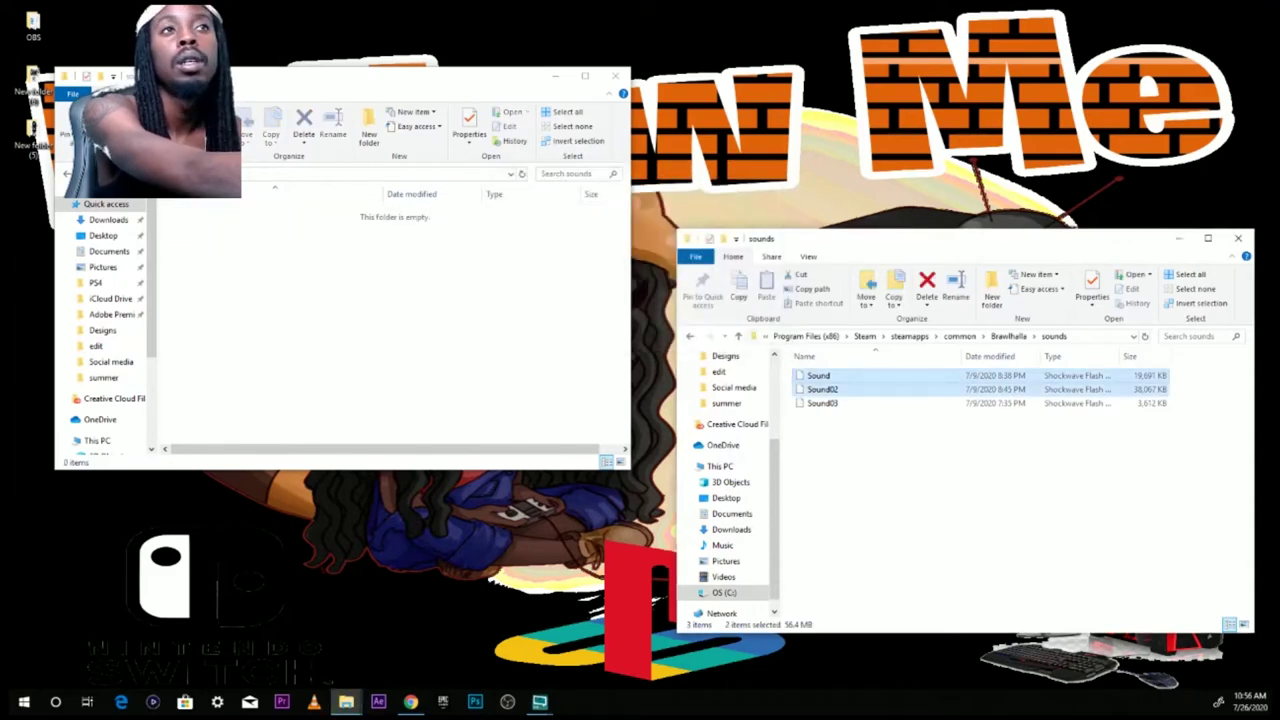
Go back to the beta and Brawlhalla folders and move Gfx_Sellsword into the Brawlhalla folder, replacing the existing file.
{"action": "left_click", "coordinate": [66, 175]}
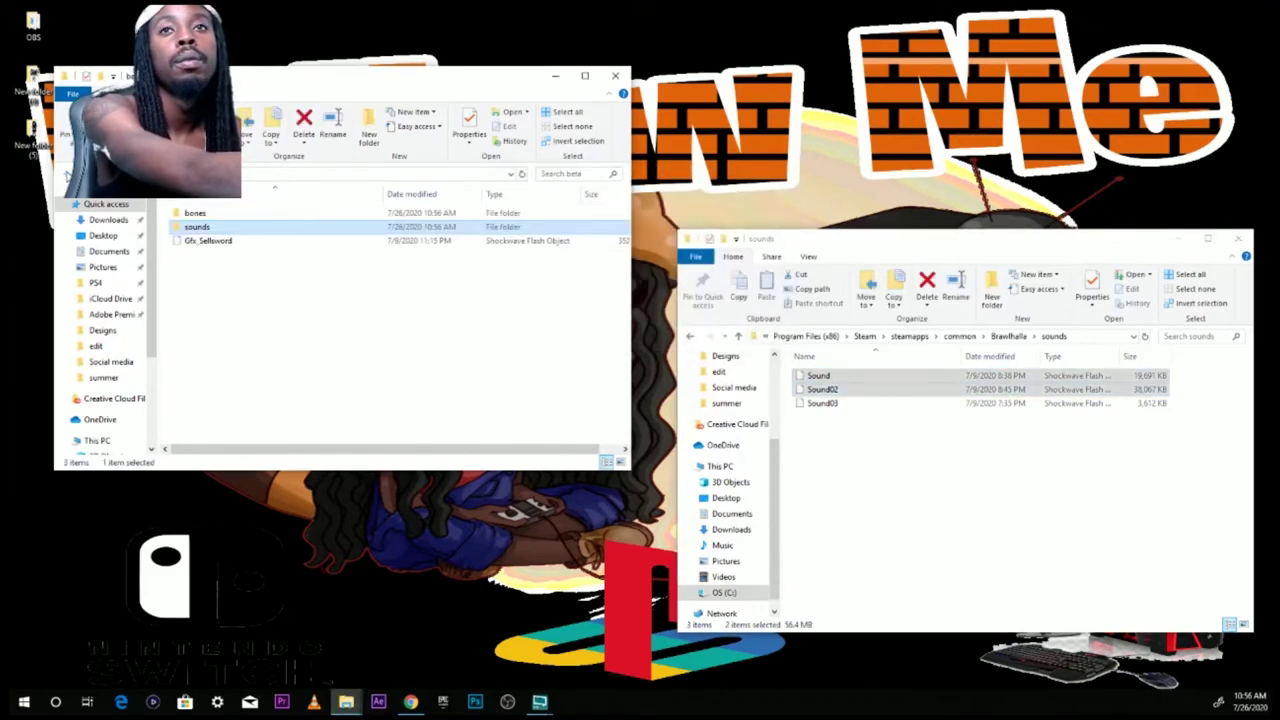
{"action": "left_click", "coordinate": [690, 337]}
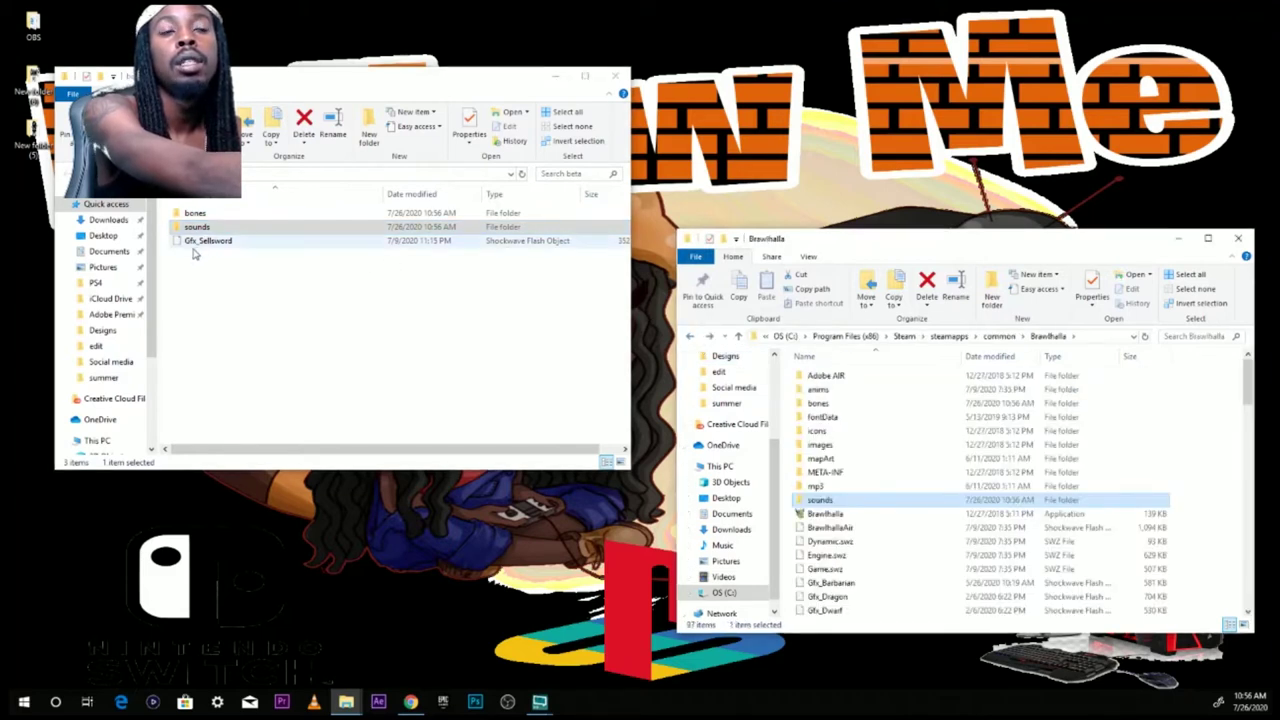
{"action": "left_click", "coordinate": [275, 246]}
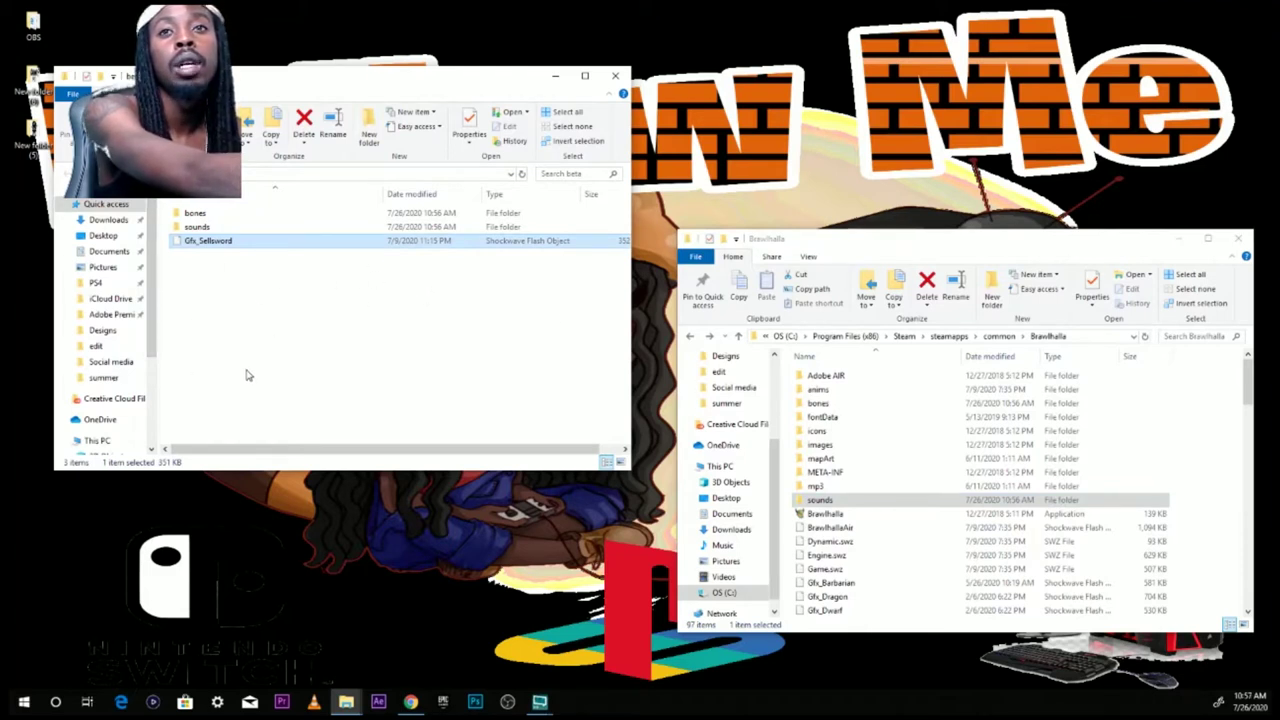
{"action": "left_click_drag", "start_coordinate": [830, 242], "coordinate": [834, 148]}
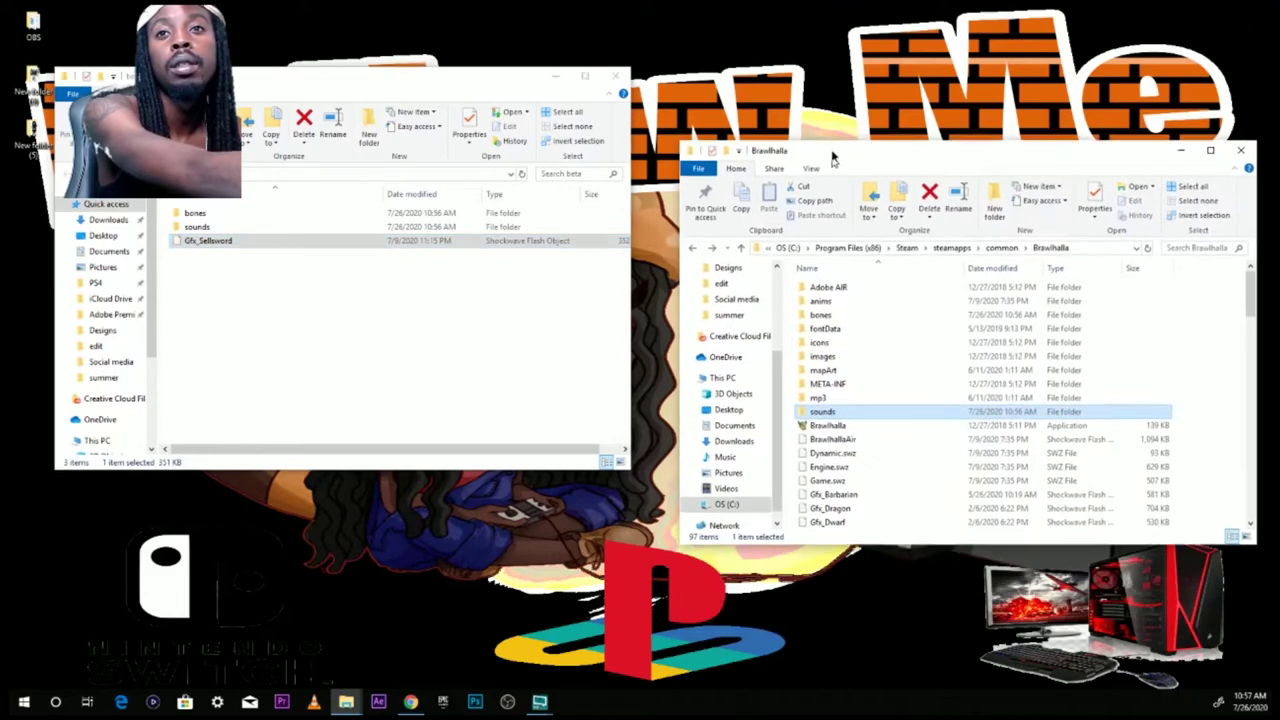
{"action": "scroll", "coordinate": [892, 425], "scroll_direction": "down", "scroll_amount": 12}
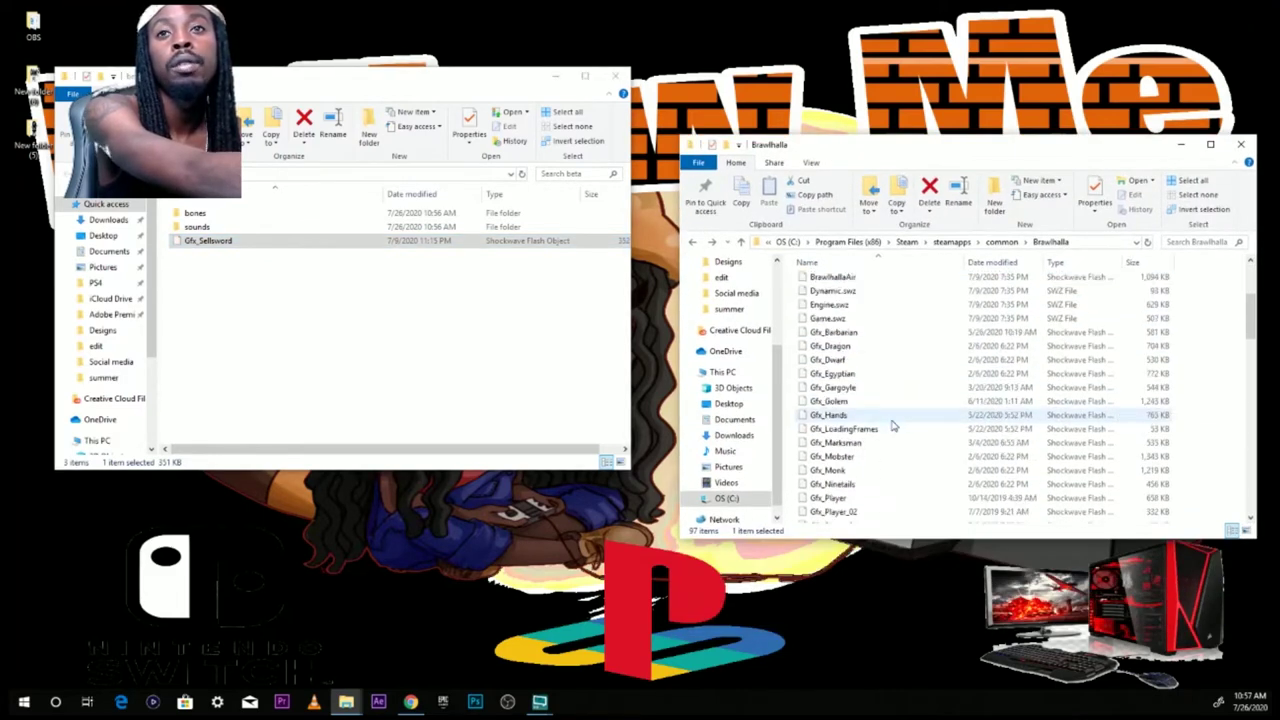
{"action": "scroll", "coordinate": [892, 425], "scroll_direction": "down", "scroll_amount": 5}
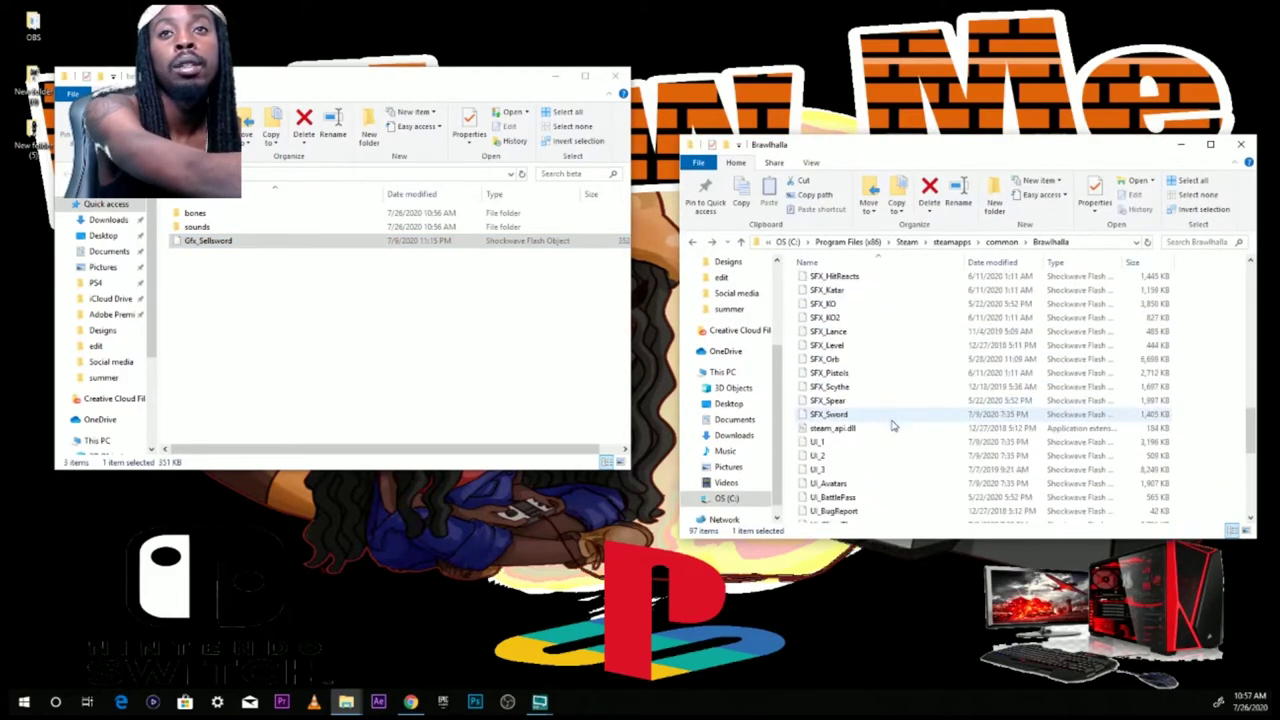
{"action": "left_click_drag", "start_coordinate": [195, 242], "coordinate": [787, 377]}
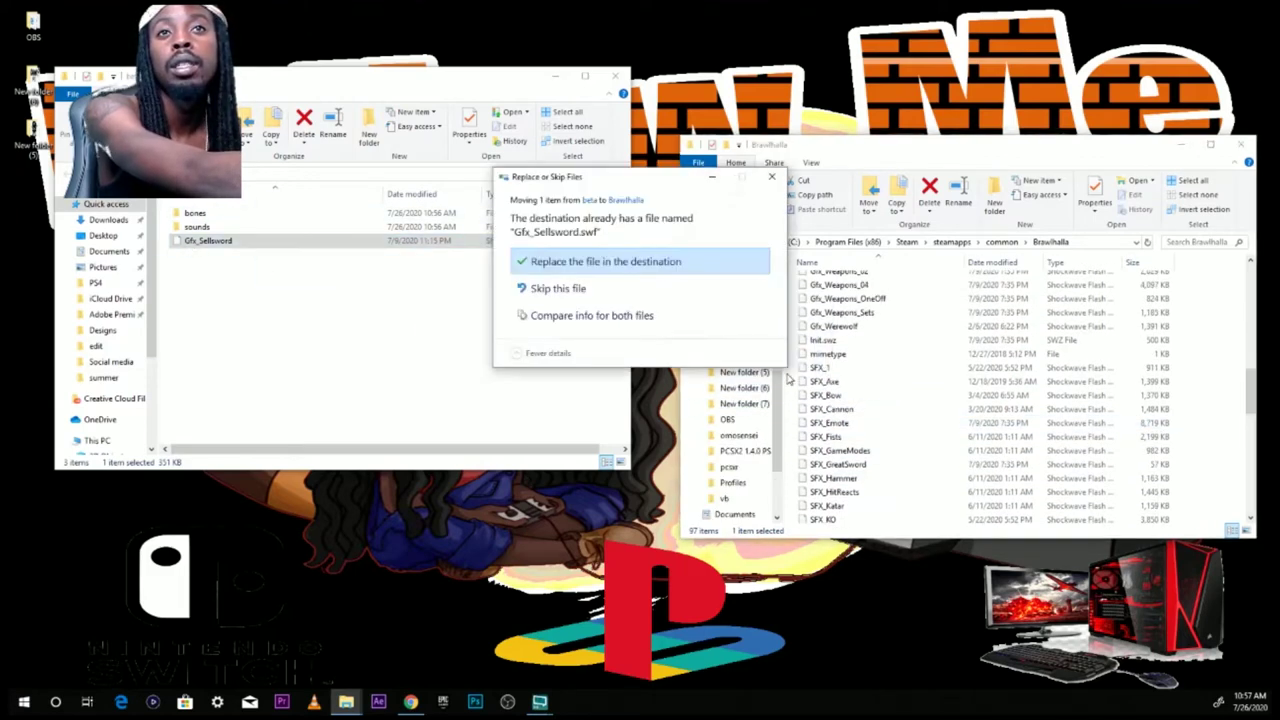
{"action": "left_click", "coordinate": [557, 261]}
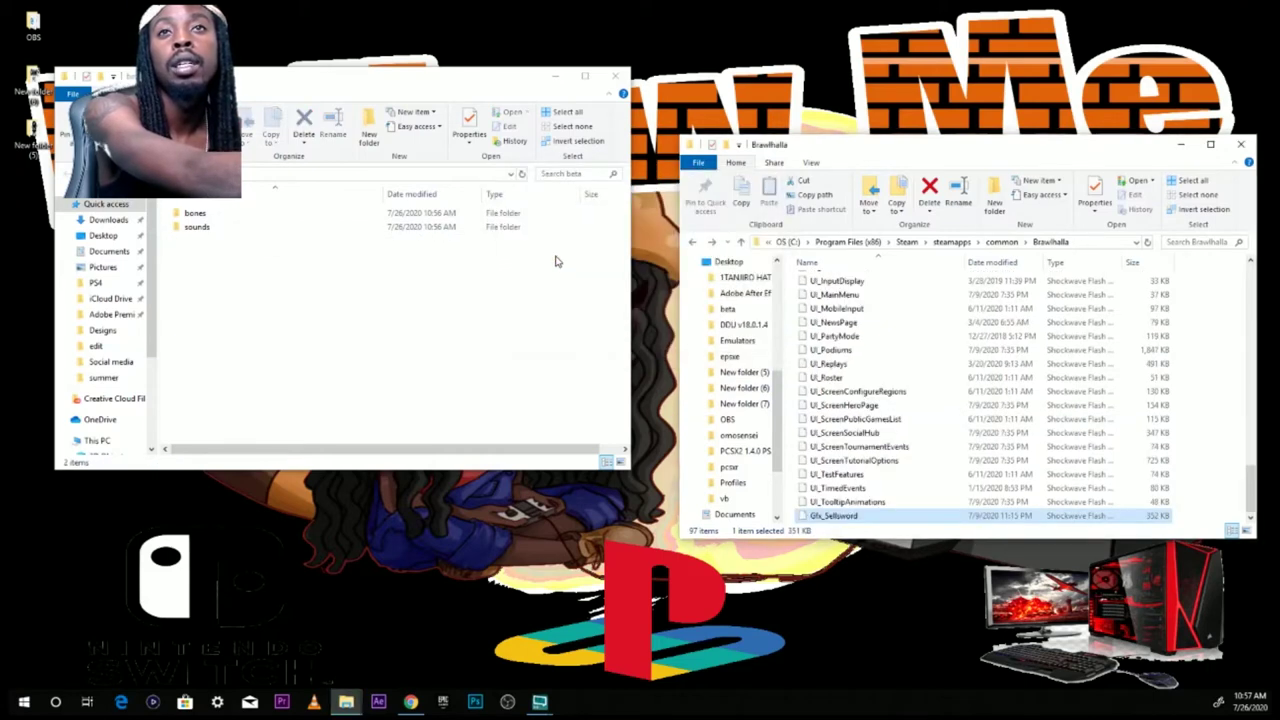
Close the beta and Brawlhalla folder windows.
{"action": "left_click", "coordinate": [615, 77]}
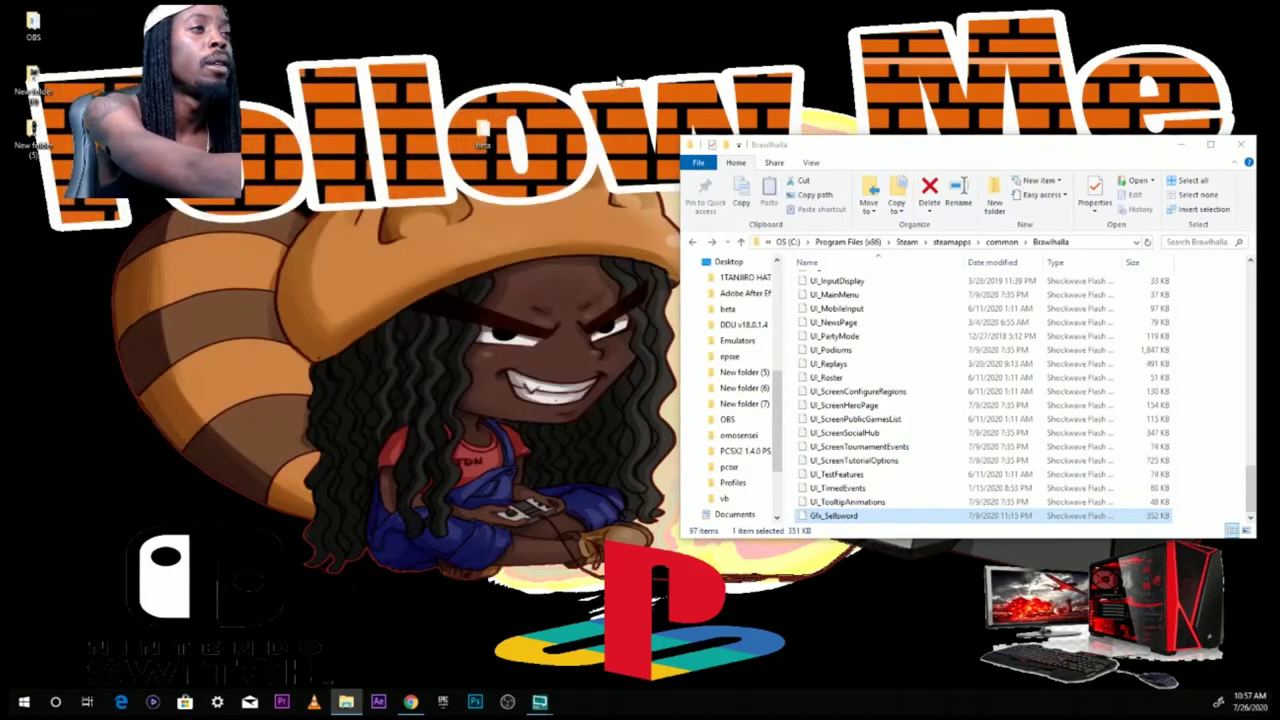
{"action": "left_click_drag", "start_coordinate": [1090, 152], "coordinate": [827, 91]}
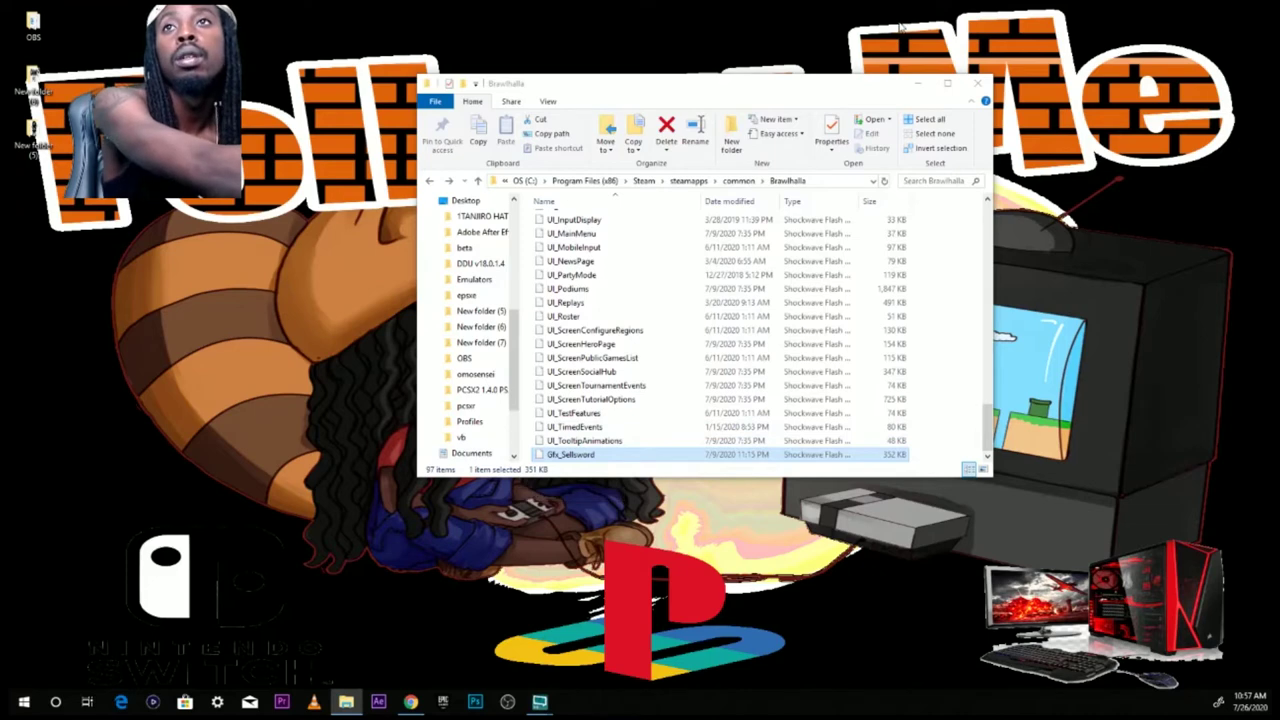
{"action": "left_click", "coordinate": [975, 88]}
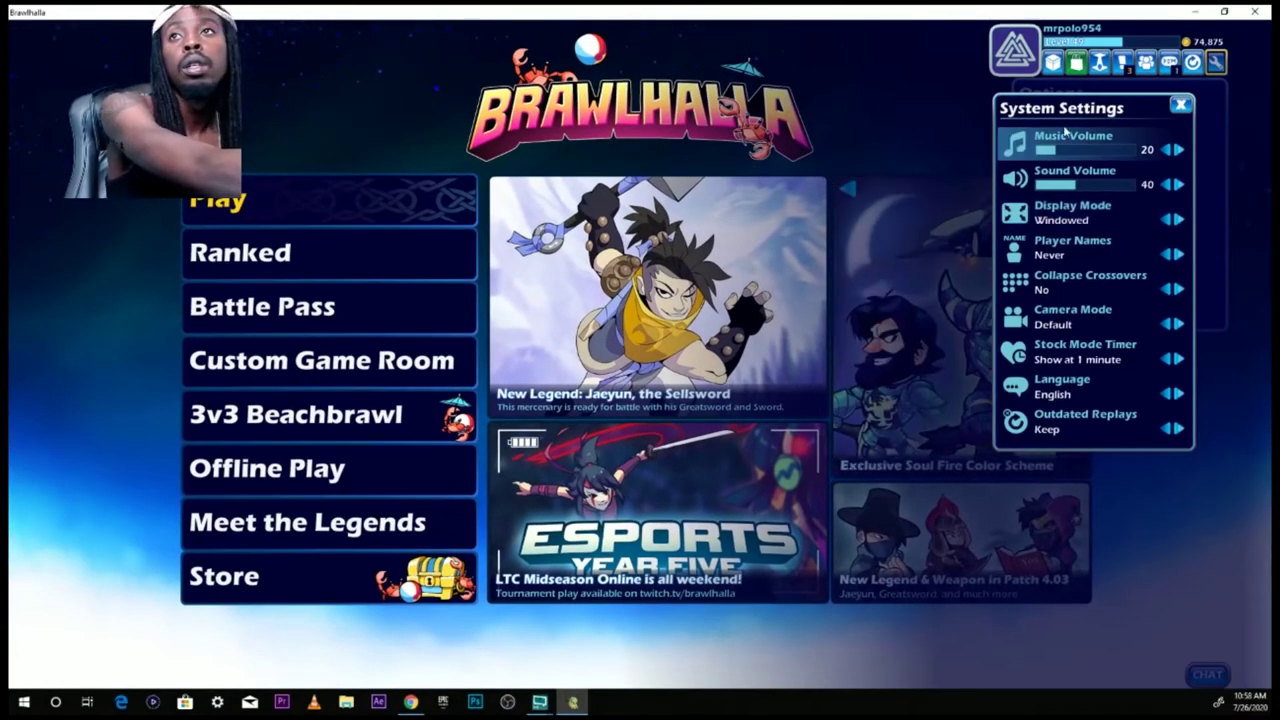
In the Brawlhalla game, dismiss the system settings and open the offline Training mode's legend selection.
{"action": "left_click", "coordinate": [1212, 74]}
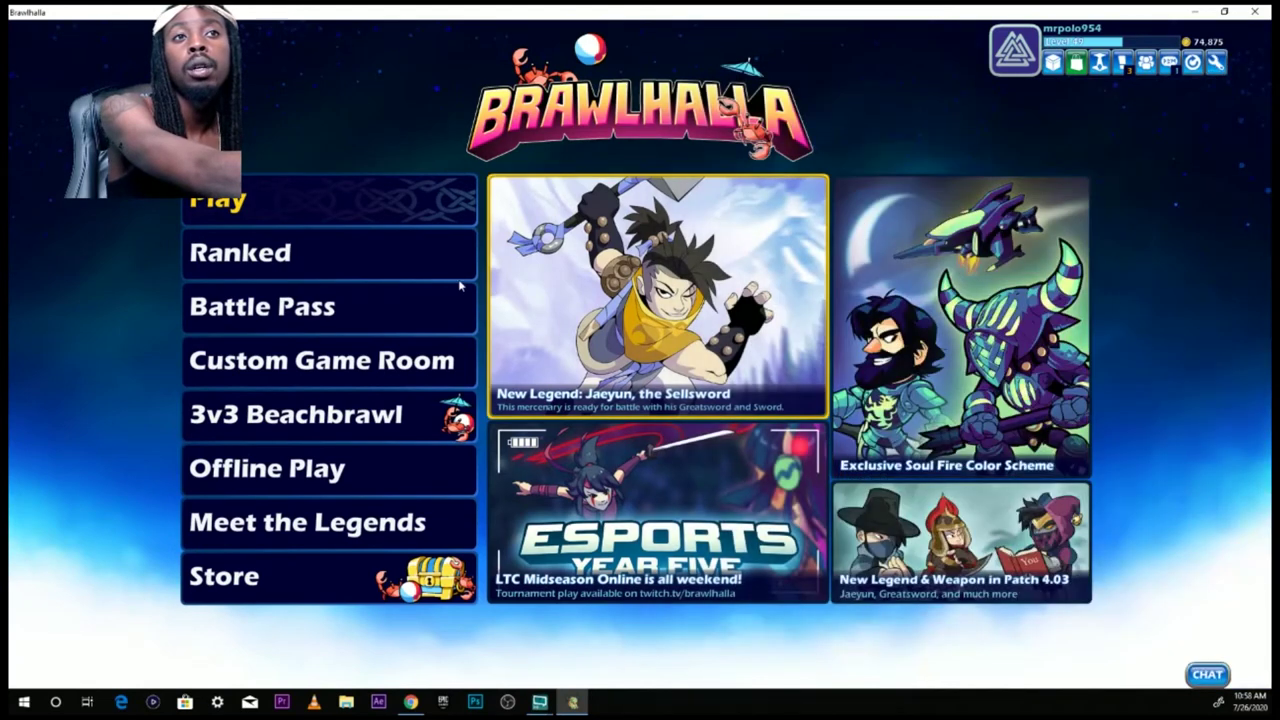
{"action": "left_click", "coordinate": [298, 481]}
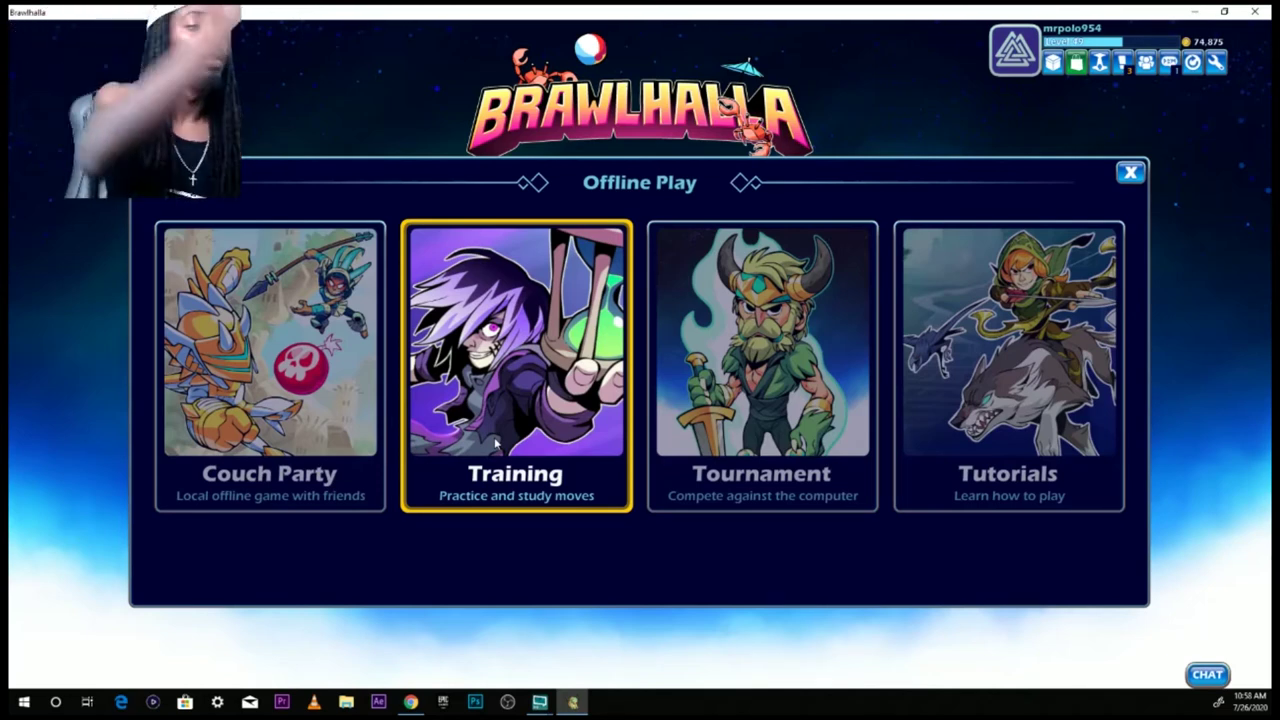
{"action": "left_click", "coordinate": [494, 442]}
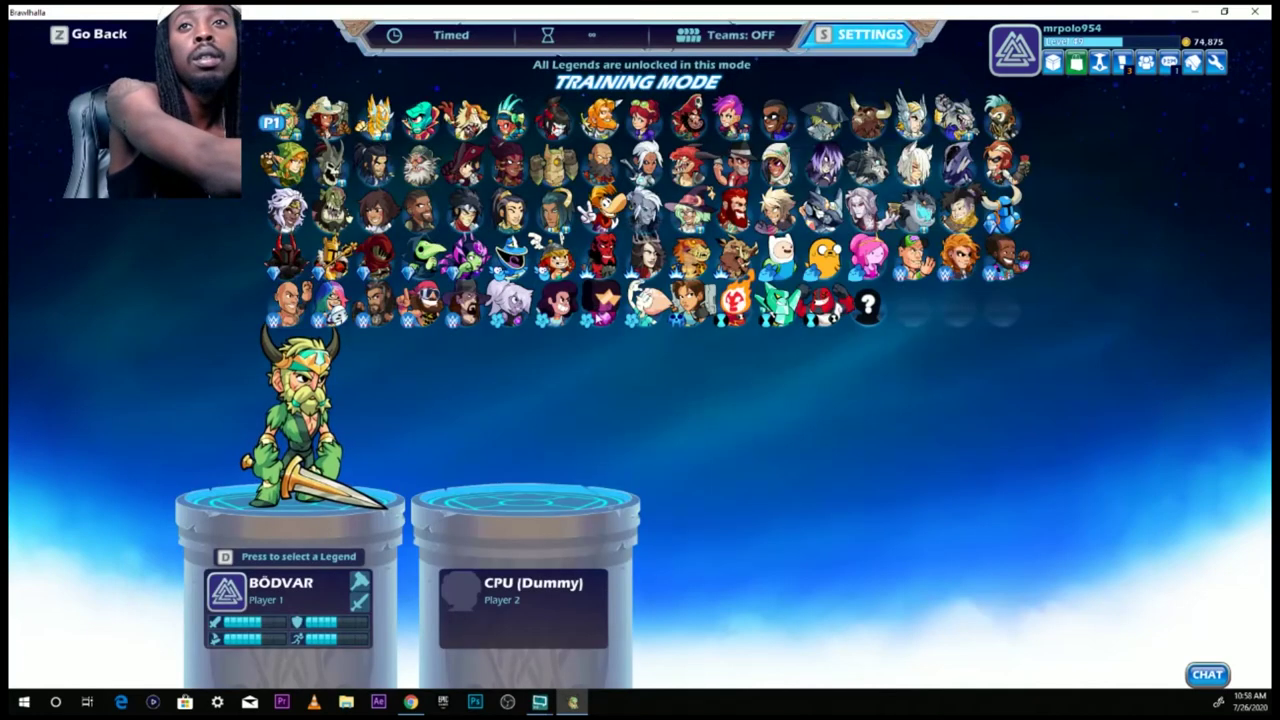